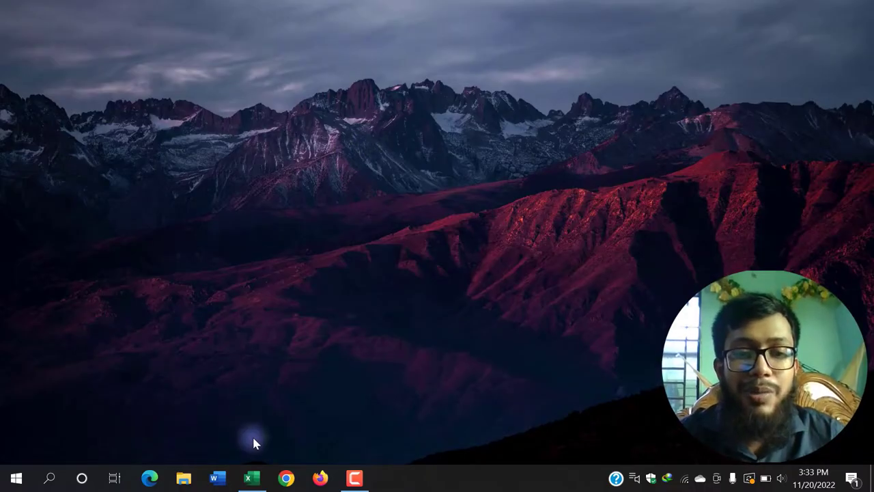
# - Enter the headings Bangla, English and Math in cells A1:C1 of Book1
pyautogui.moveTo(252, 478)
pyautogui.click(211, 410)
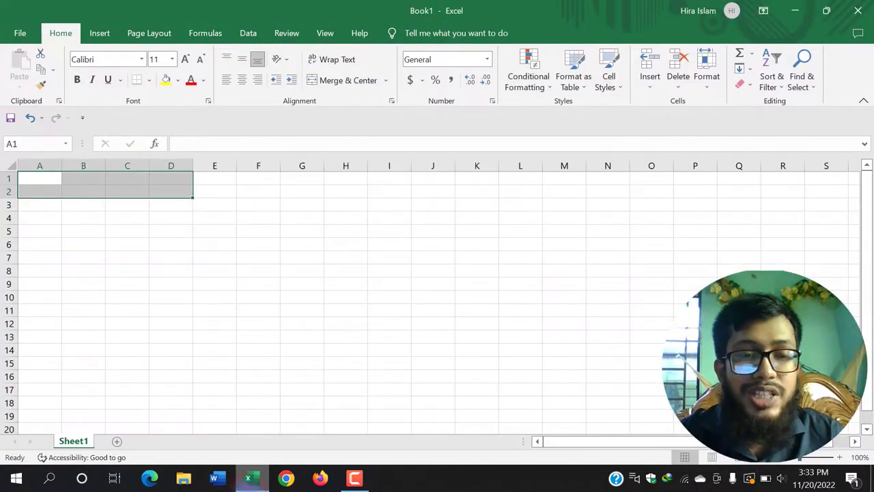
pyautogui.click(127, 323)
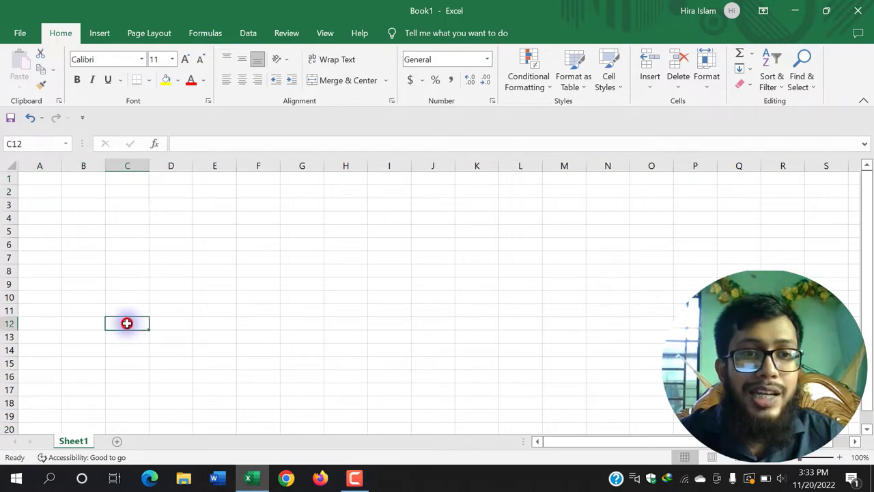
pyautogui.click(56, 179)
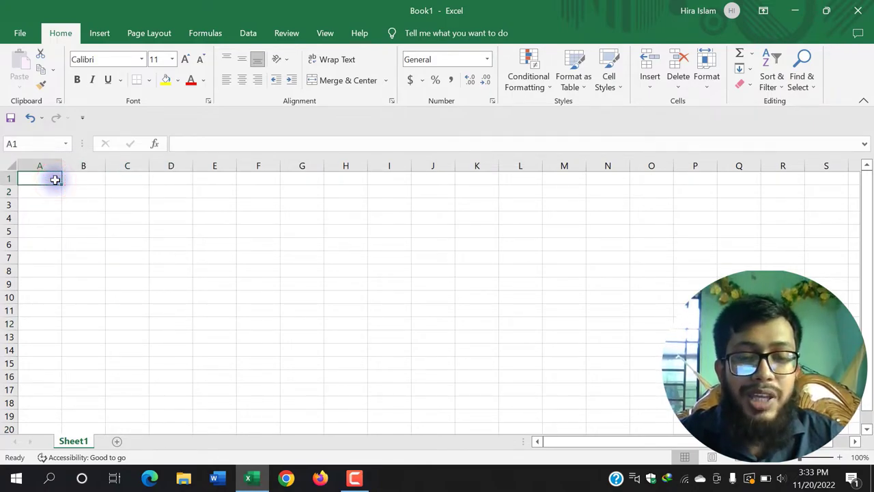
pyautogui.write('Ba')
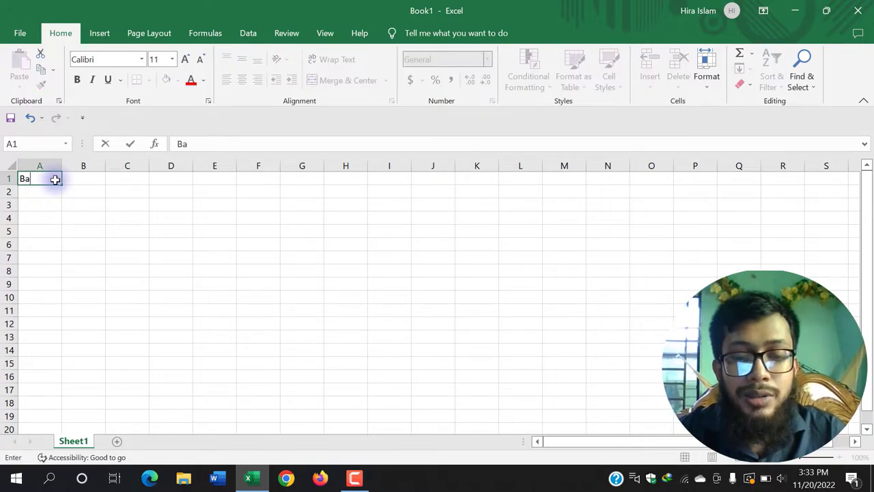
pyautogui.write('ngla')
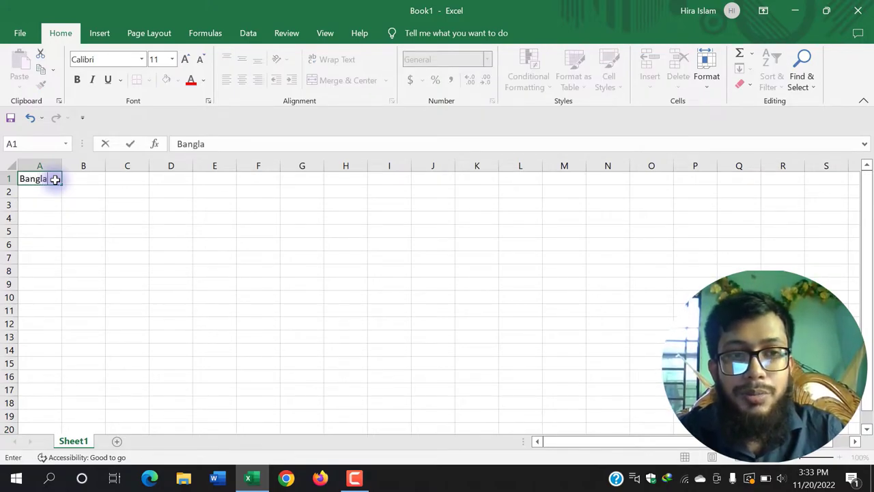
pyautogui.press('Tab')
pyautogui.write('En')
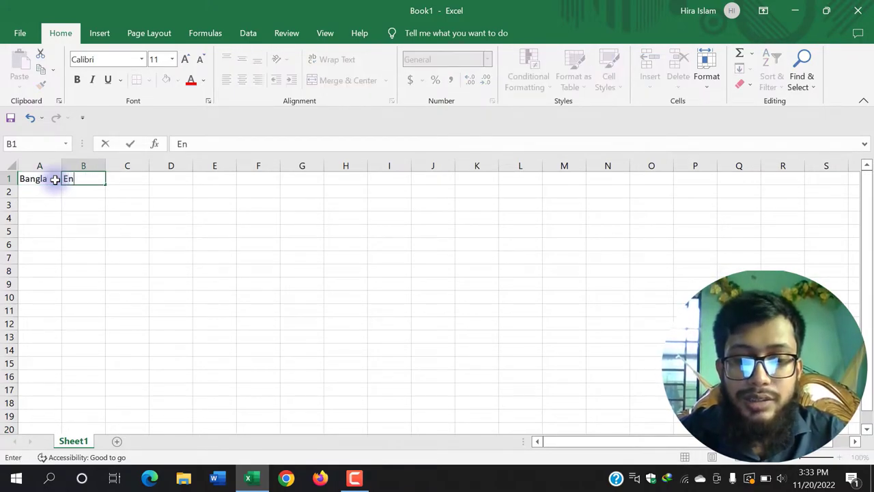
pyautogui.write('glish')
pyautogui.press('Tab')
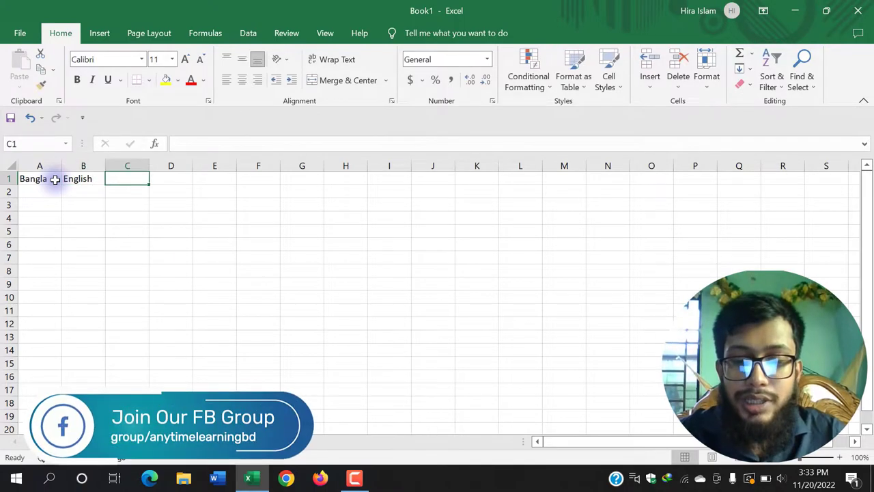
pyautogui.write('Math')
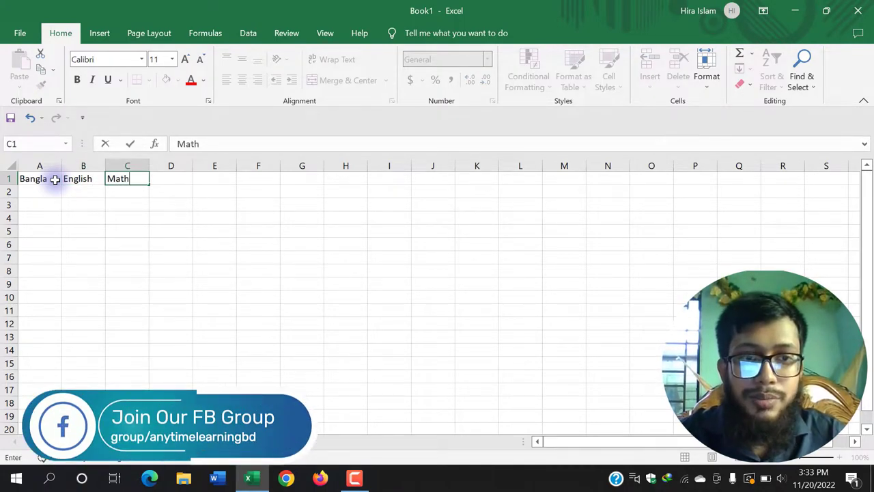
pyautogui.press('Down')
# - Enter the marks 75, 77 and 95 beneath them in A2:C2
pyautogui.press('Left')
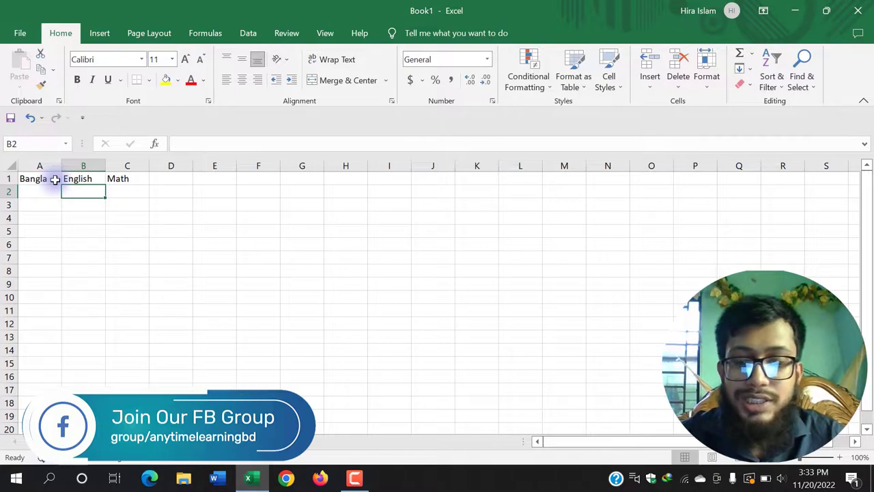
pyautogui.press('Left')
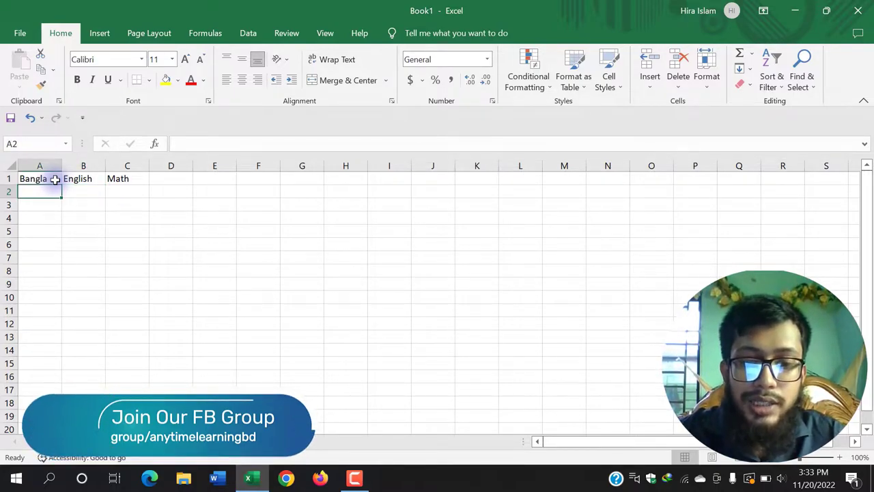
pyautogui.write('75')
pyautogui.press('Tab')
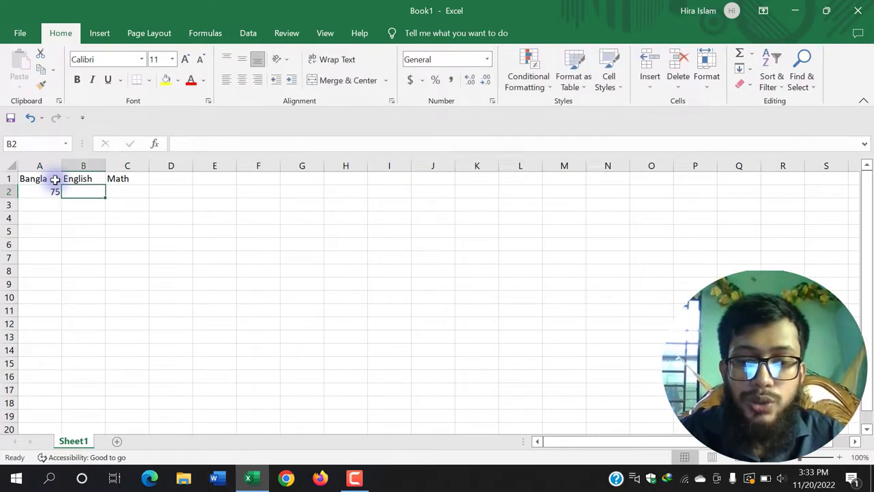
pyautogui.write('77')
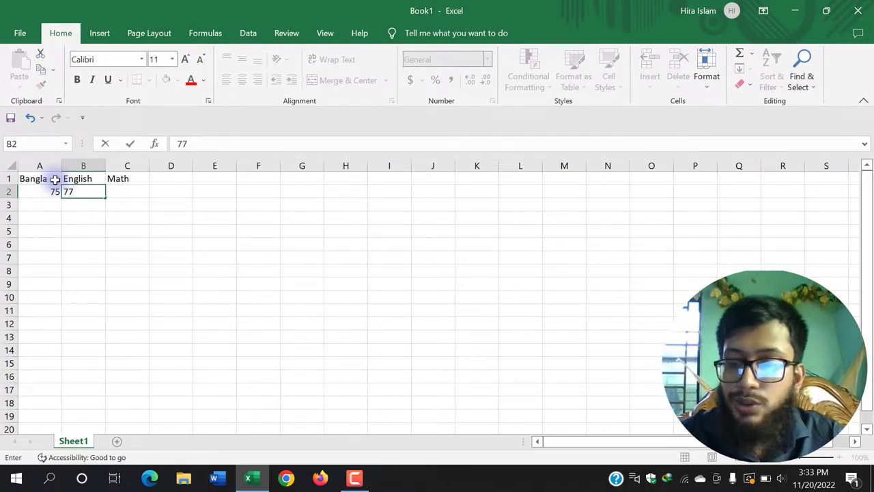
pyautogui.press('Tab')
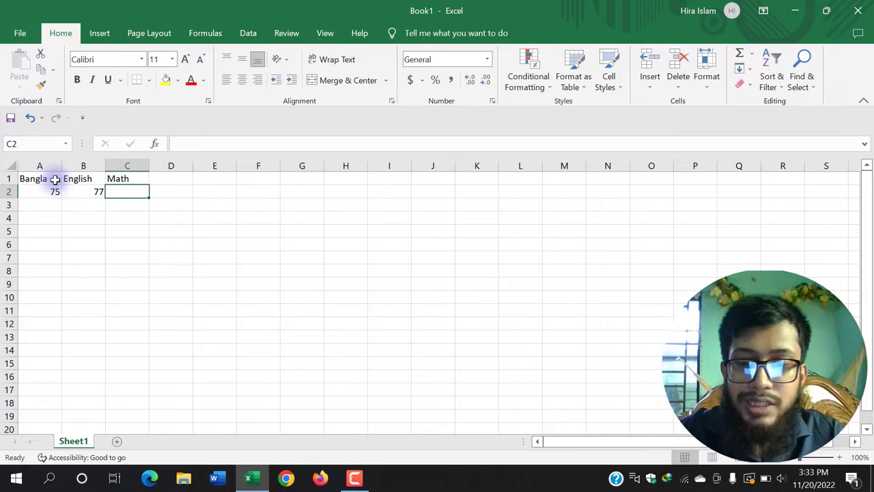
pyautogui.write('95')
pyautogui.press('Tab')
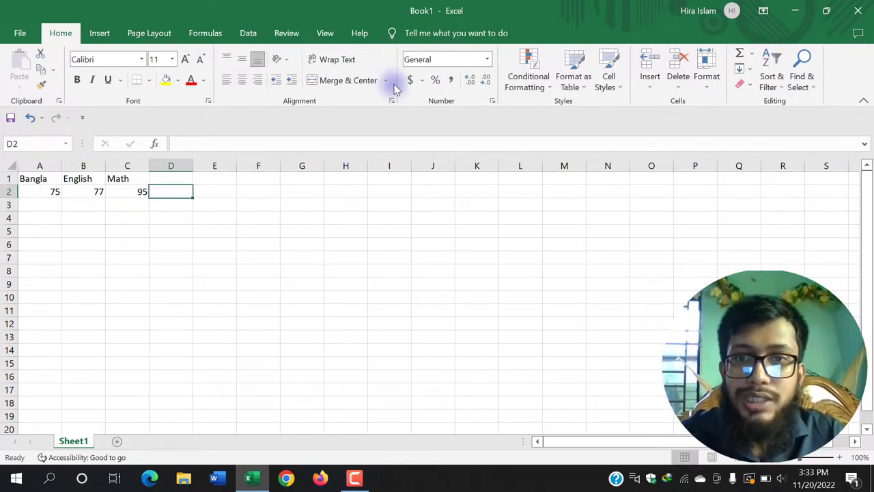
# - Use AutoSum to total A2:C2 in D2, giving 247
pyautogui.click(739, 55)
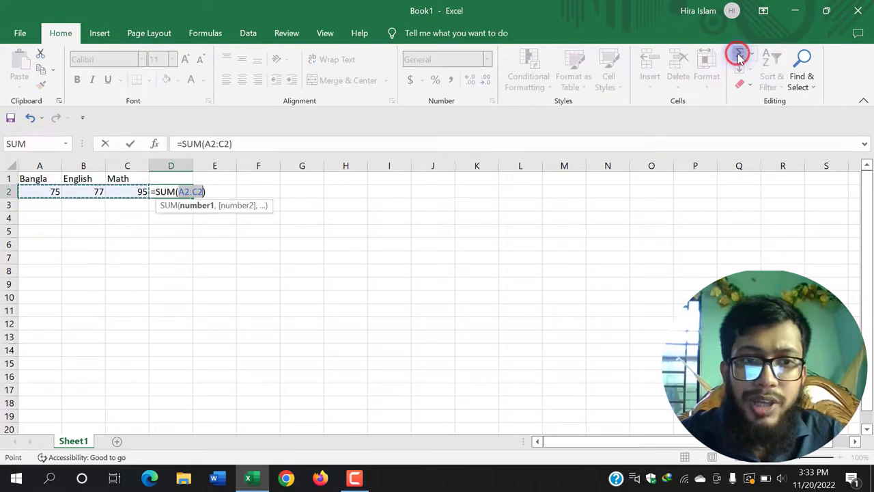
pyautogui.press('Return')
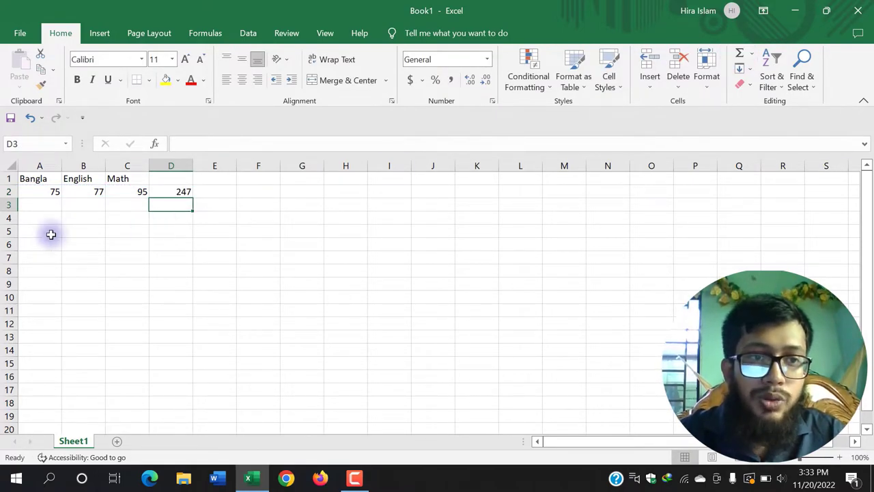
pyautogui.click(50, 205)
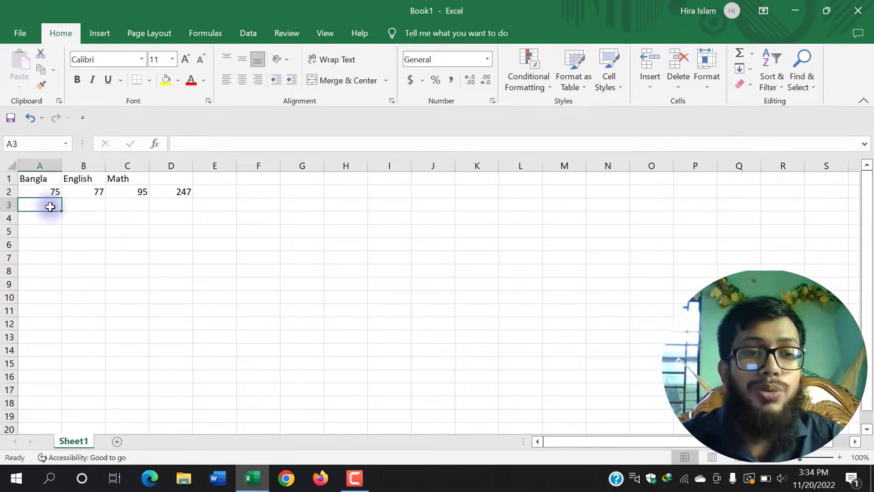
# - Begin the A3 formula as =if(A2>=80,"A+", referencing the Bangla mark
pyautogui.write('=')
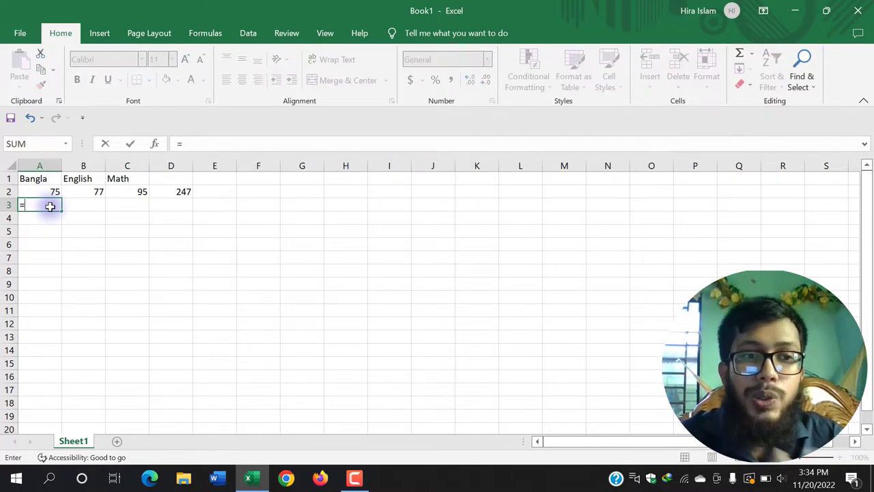
pyautogui.write('if')
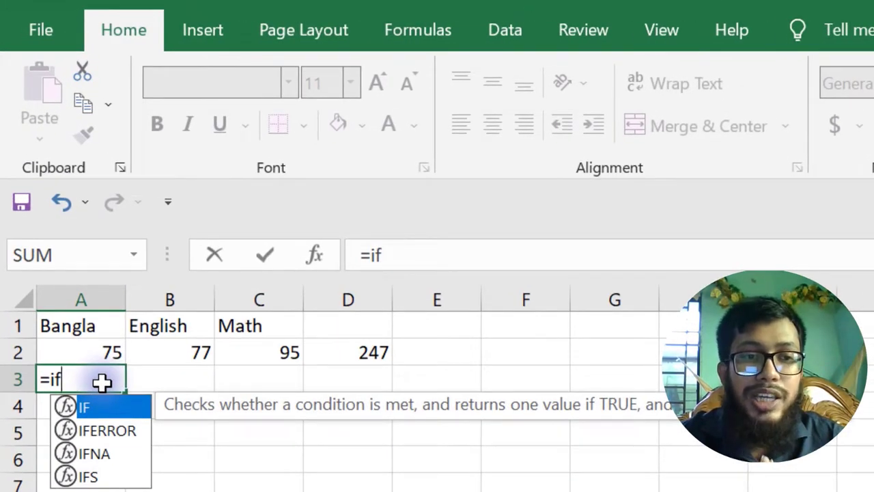
pyautogui.write('(')
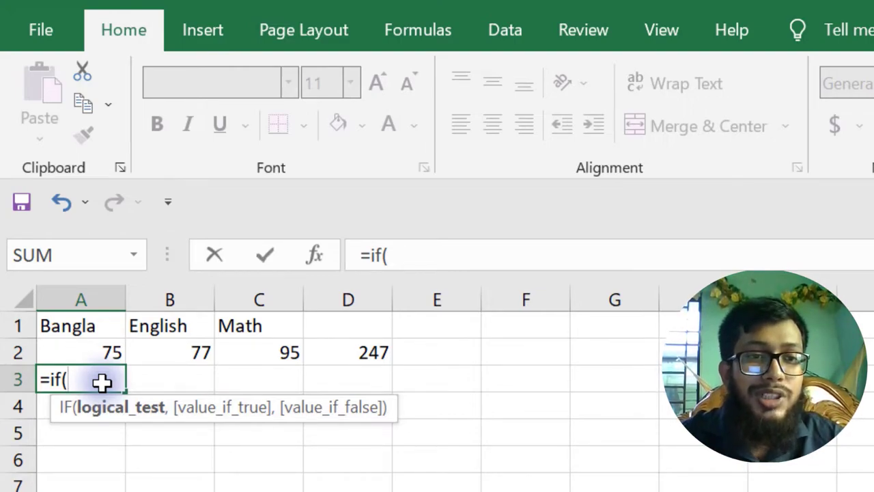
pyautogui.click(101, 355)
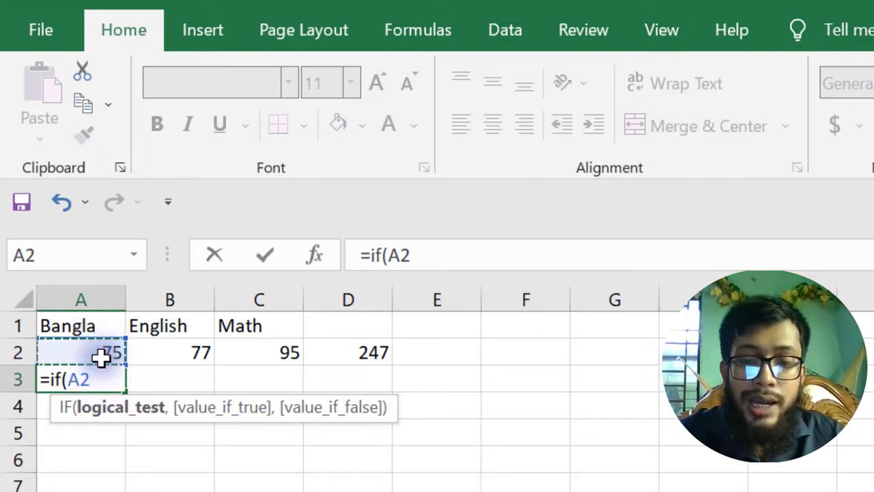
pyautogui.write('>=8')
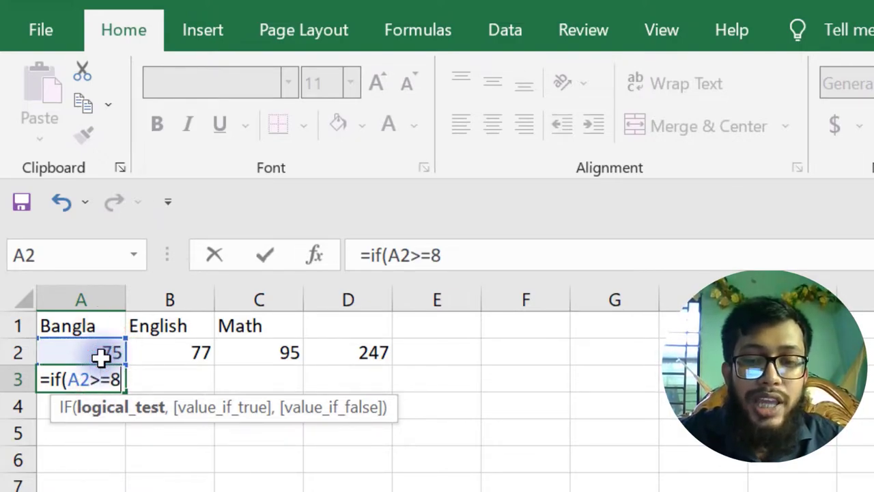
pyautogui.write('0')
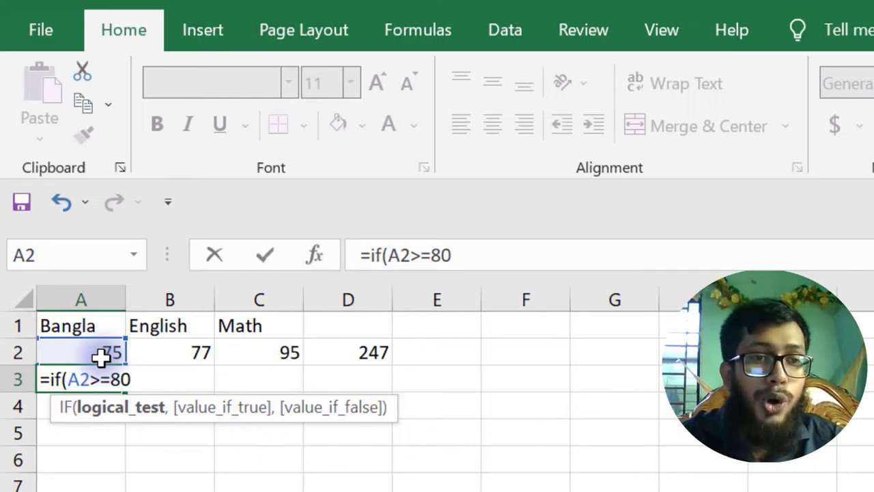
pyautogui.write(',')
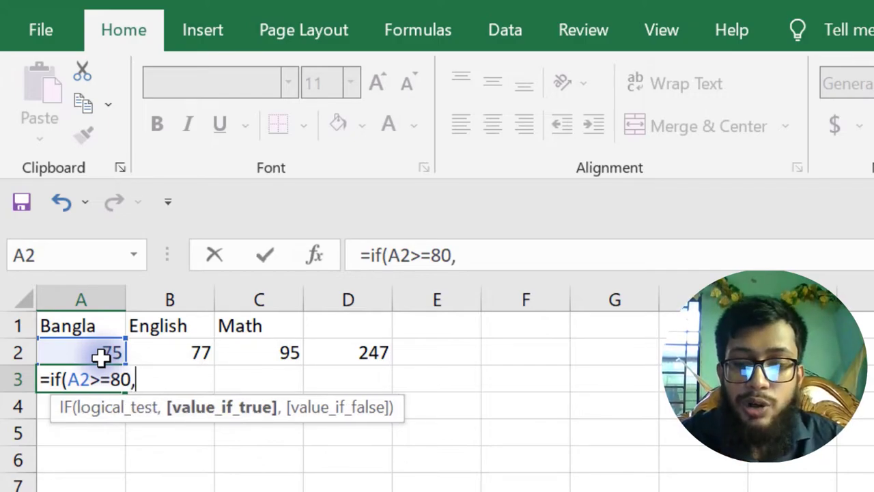
pyautogui.write('"A')
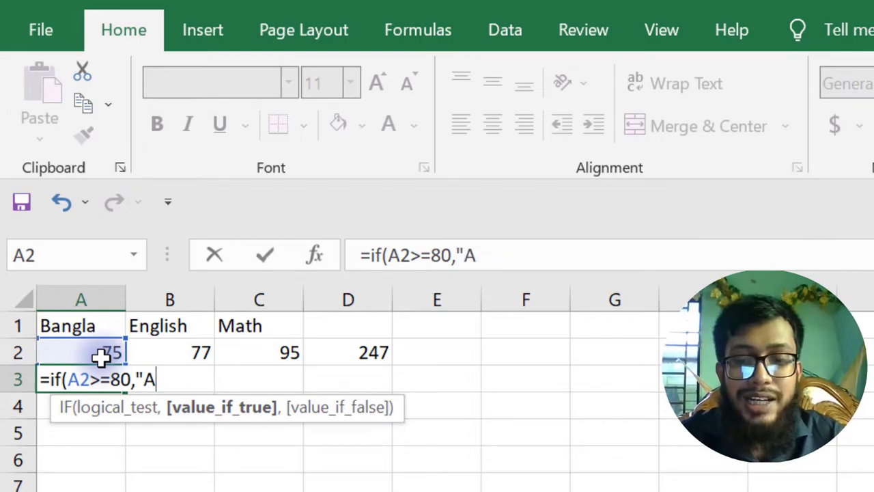
pyautogui.write('+"')
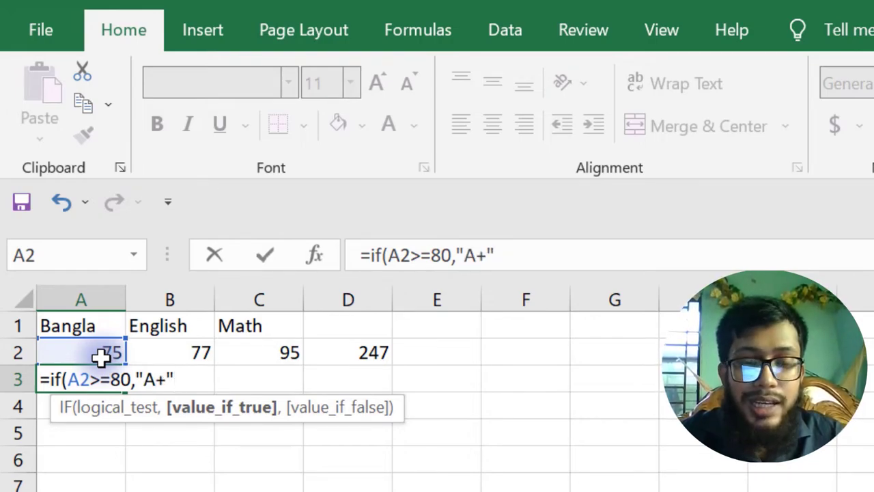
pyautogui.write(',')
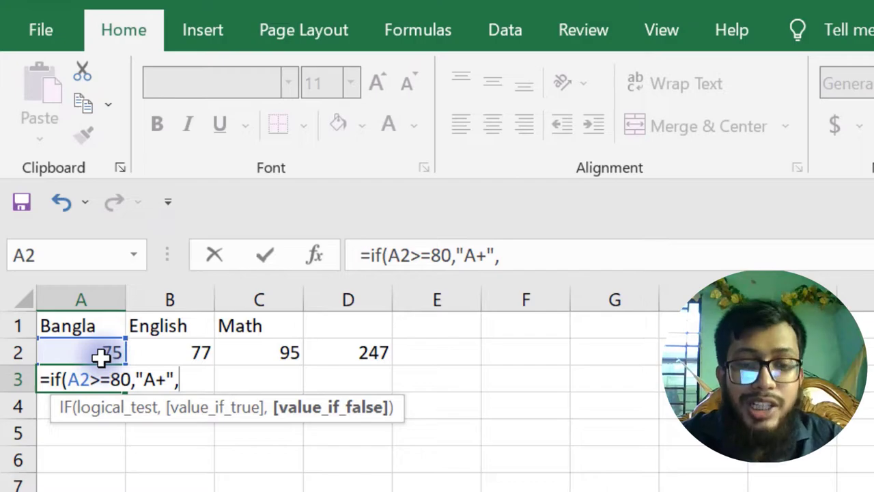
# - Append a nested if(A2>=70,"A", condition to the A3 formula
pyautogui.write('if')
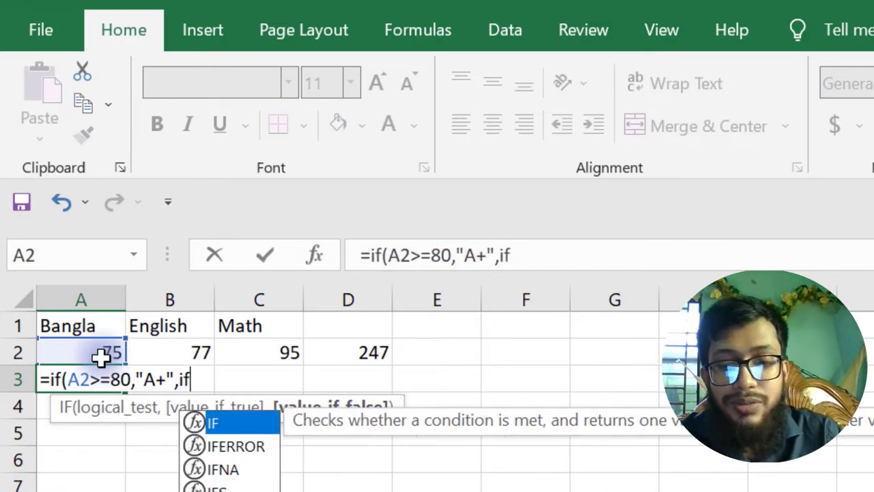
pyautogui.write('(')
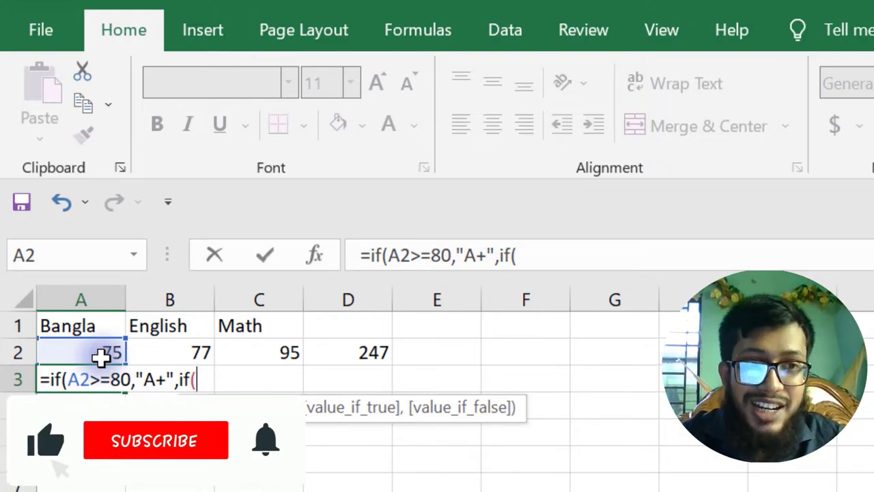
pyautogui.click(101, 354)
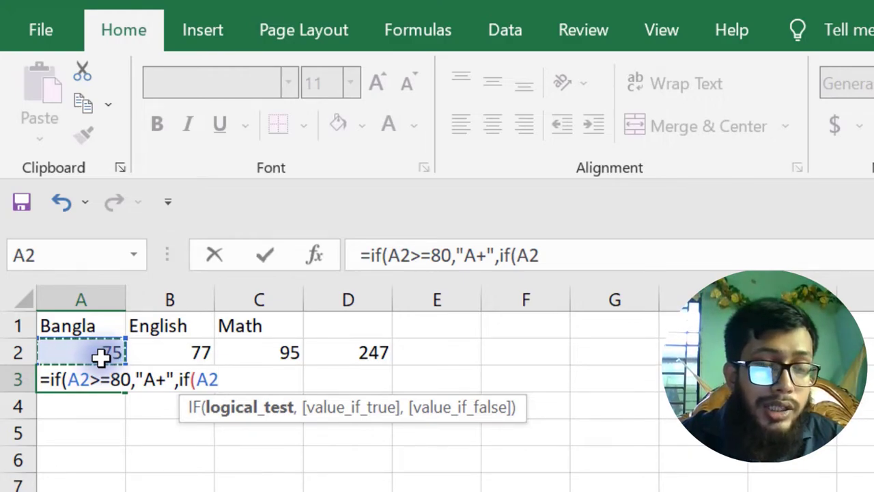
pyautogui.write('>')
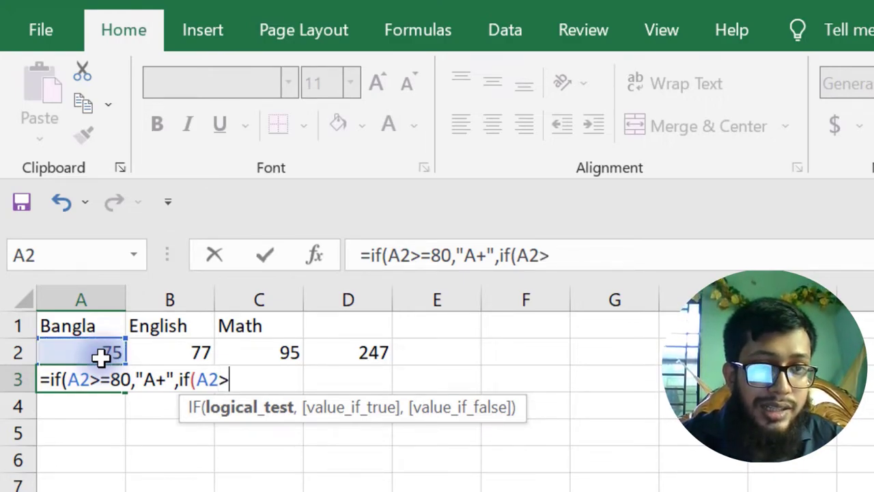
pyautogui.write('=')
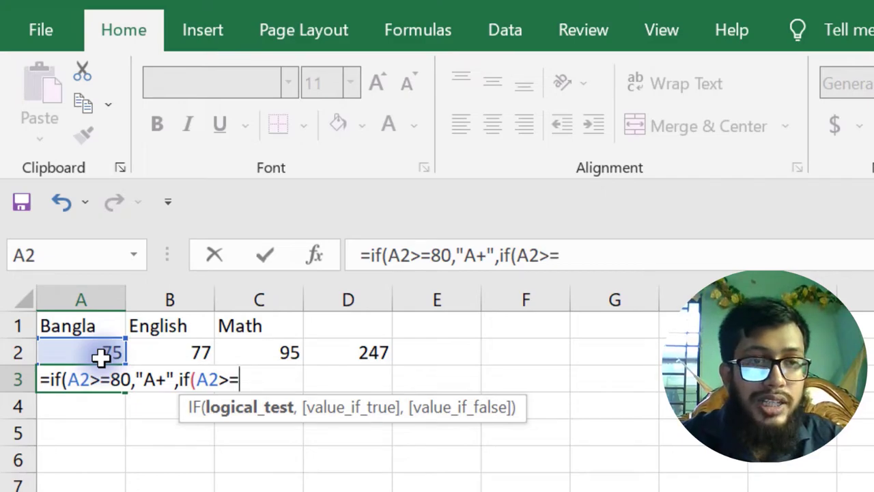
pyautogui.write('70')
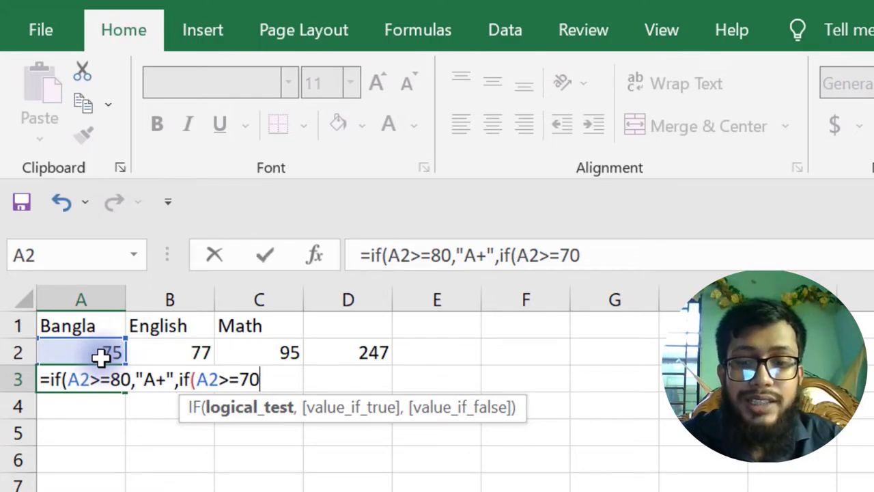
pyautogui.write(',')
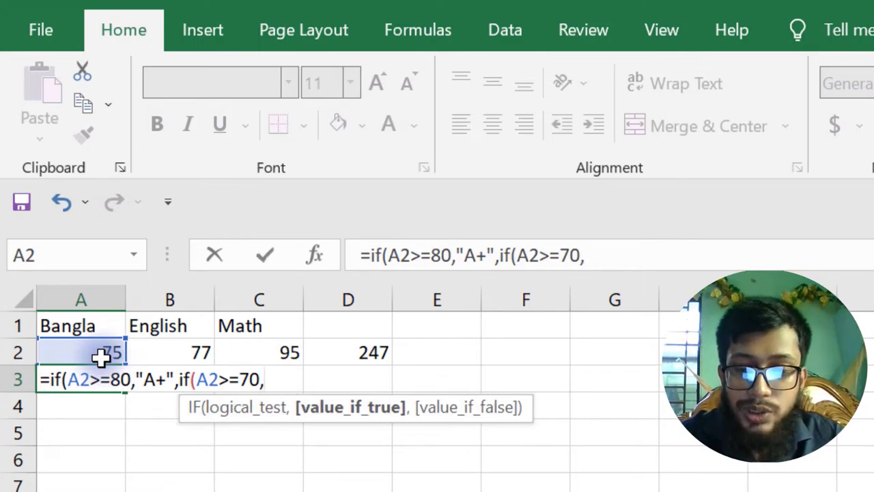
pyautogui.write('"A')
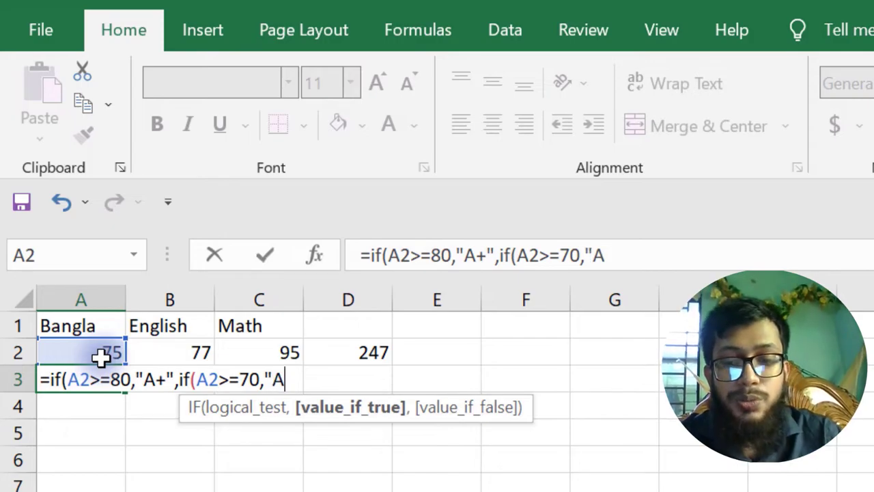
pyautogui.write('",')
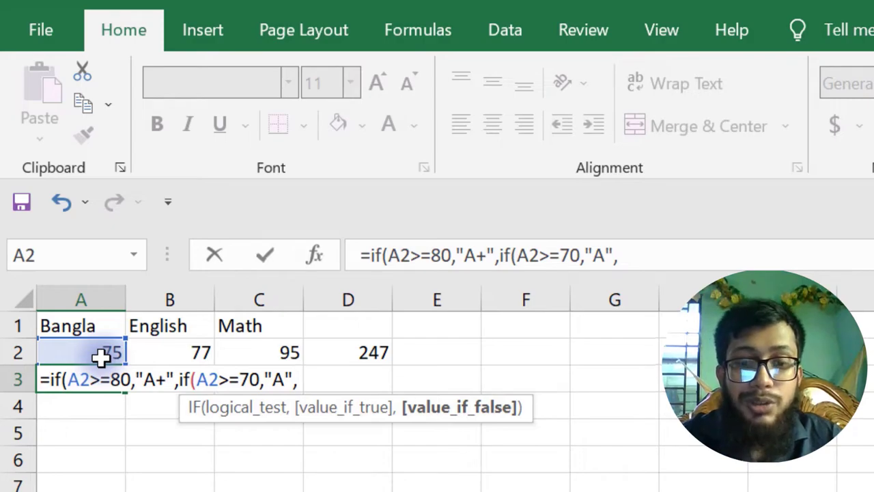
# - Append a third nested if(A2>=60,"A-", condition to the formula
pyautogui.write('if')
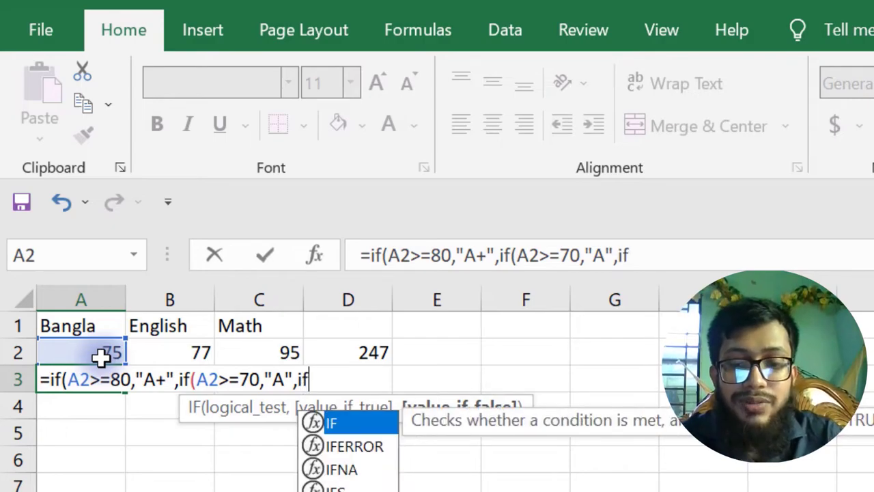
pyautogui.write('(')
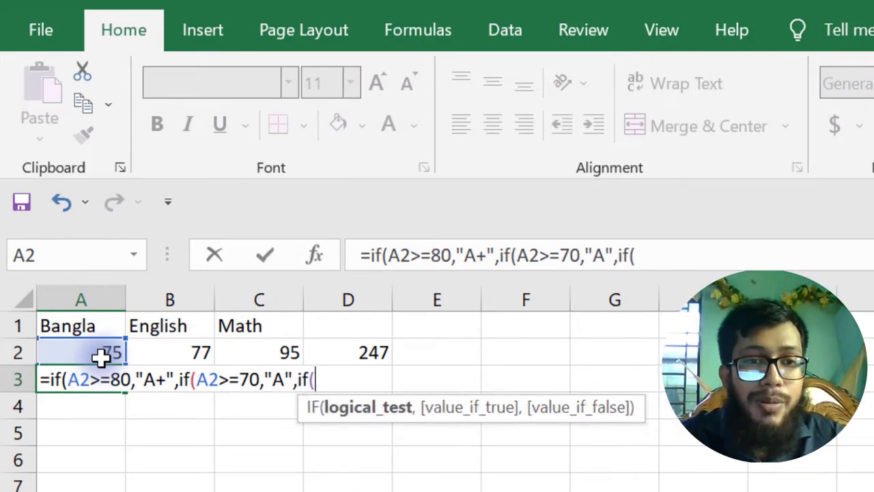
pyautogui.click(101, 355)
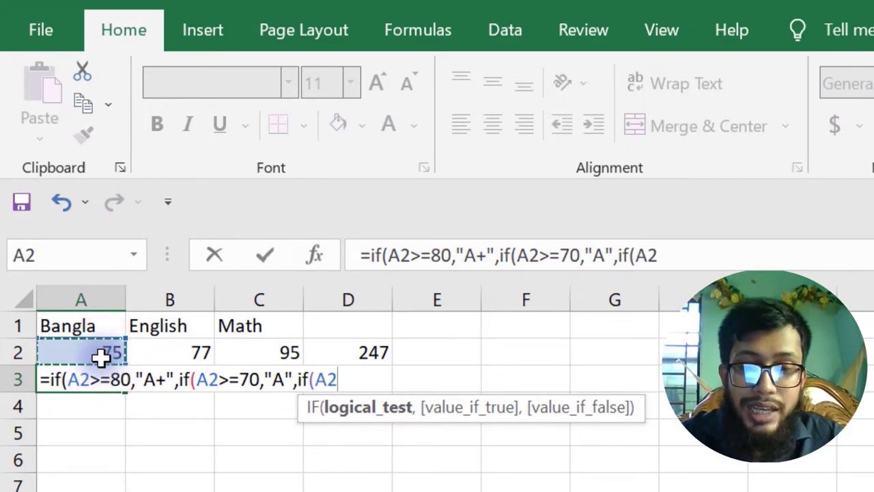
pyautogui.write('>')
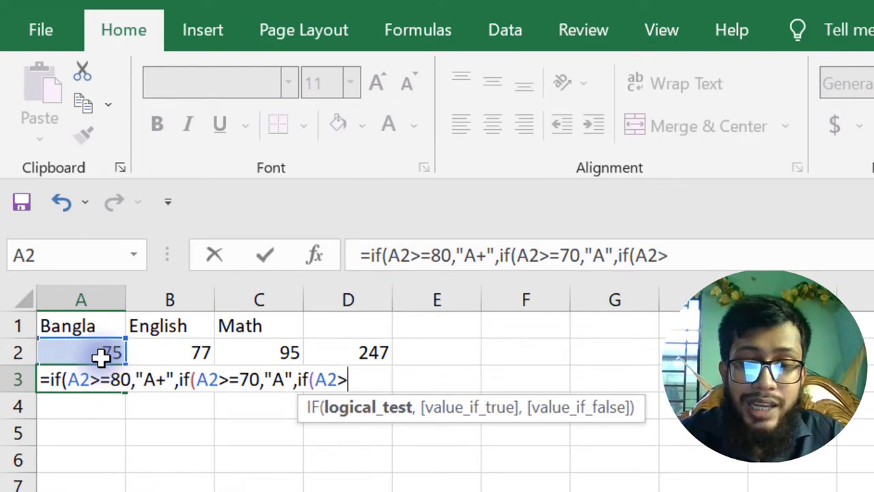
pyautogui.write('=60')
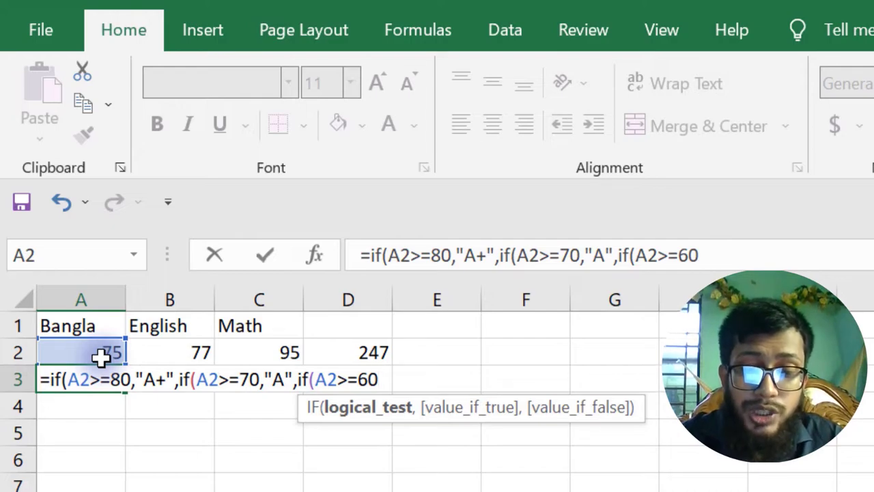
pyautogui.write(',"')
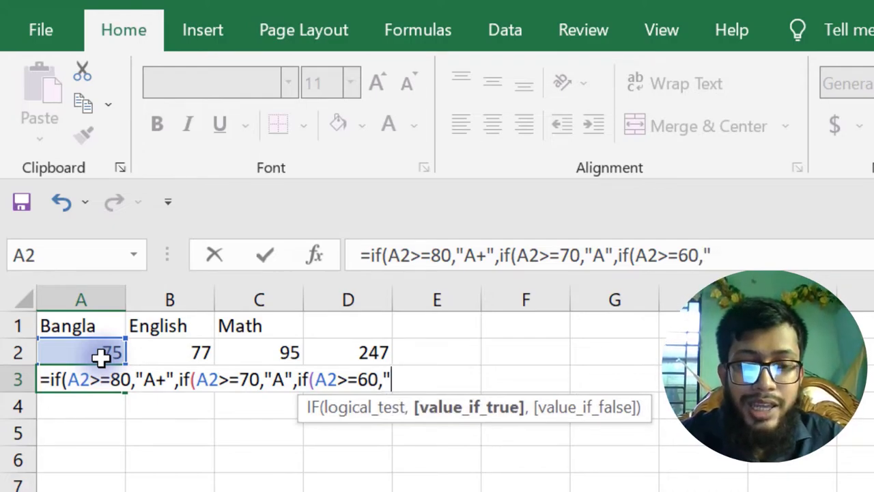
pyautogui.write('A-"')
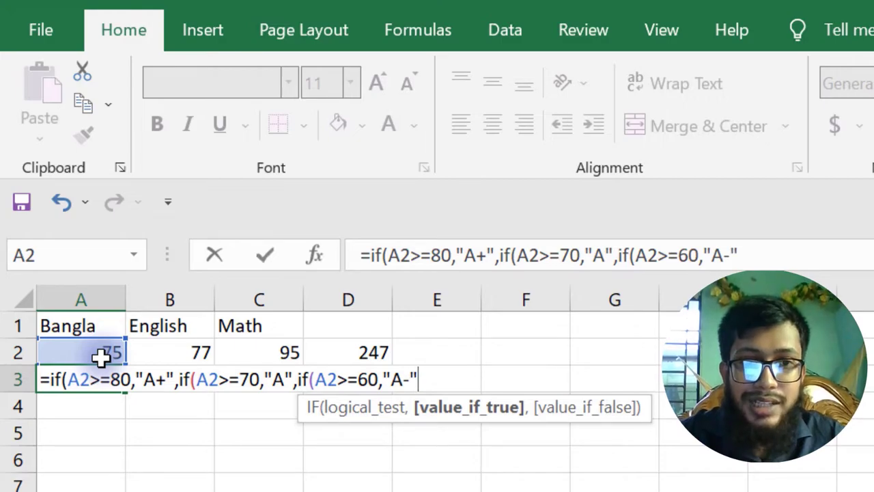
pyautogui.write(',')
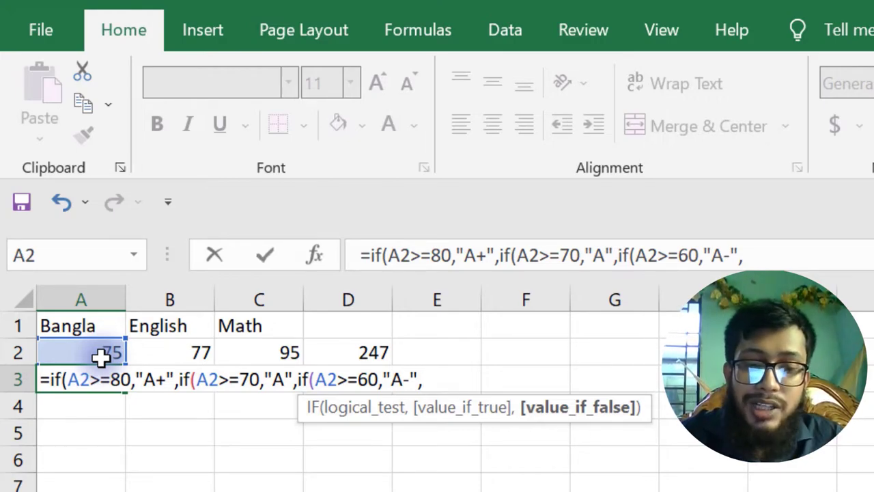
# - Append a fourth nested if(A2>=50,"B", condition to the formula
pyautogui.write('if(')
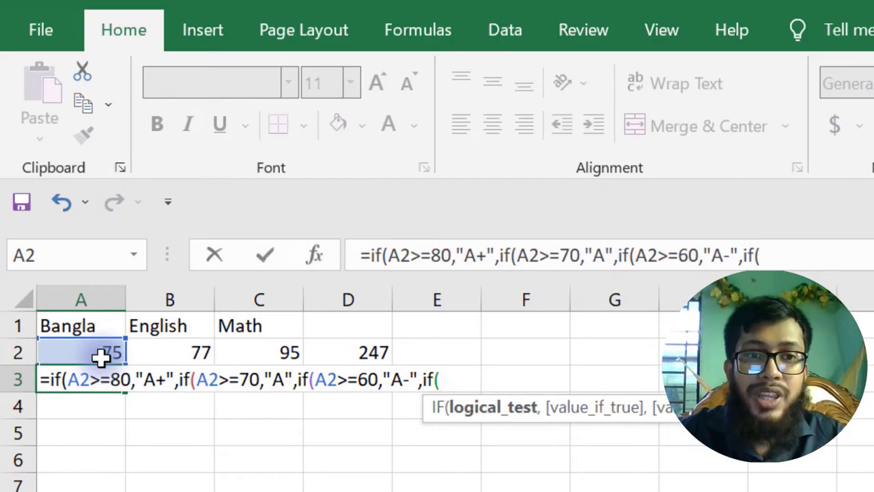
pyautogui.click(102, 356)
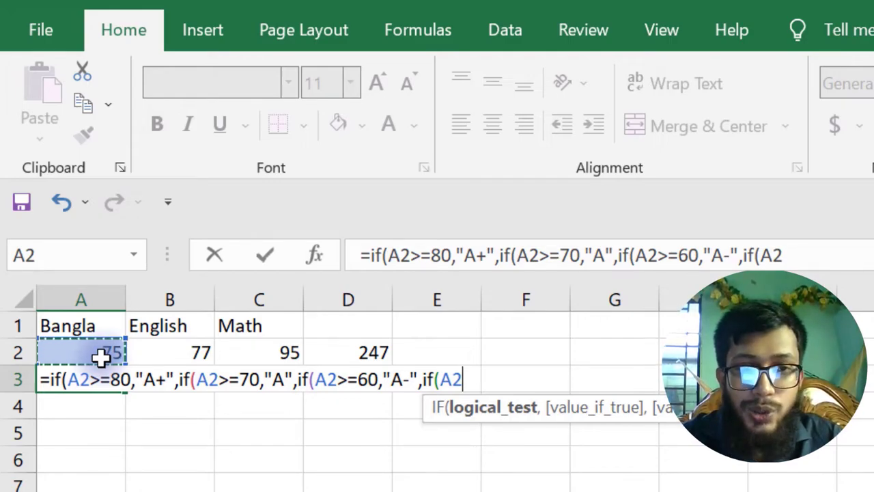
pyautogui.write('>')
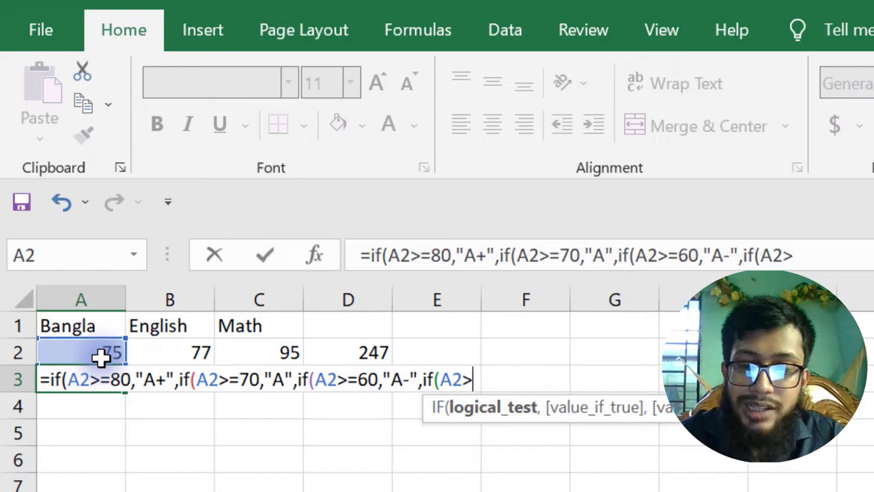
pyautogui.write('=5')
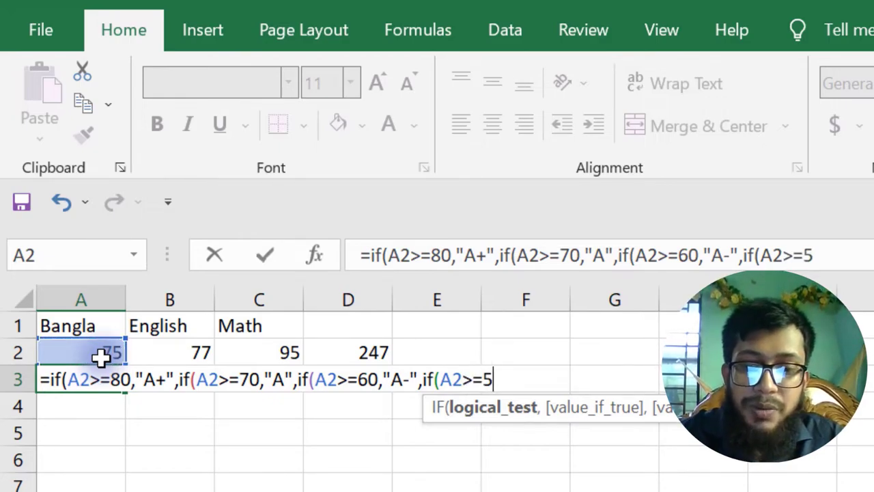
pyautogui.write('0,"')
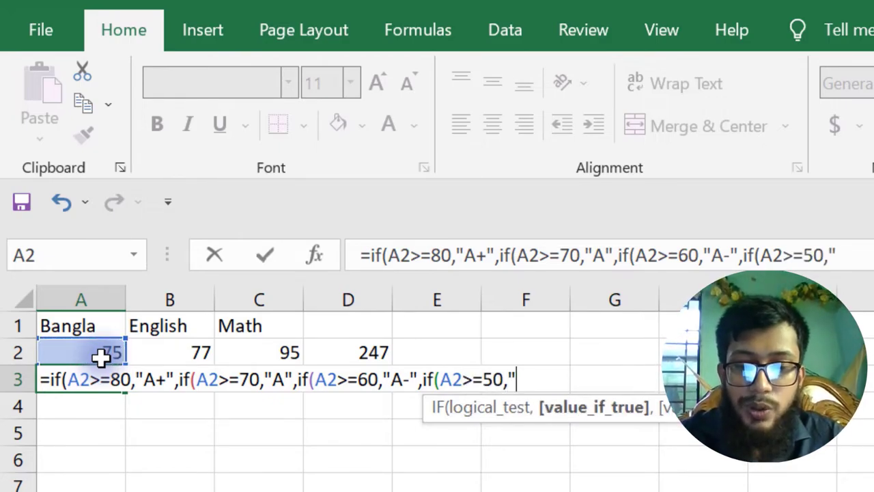
pyautogui.write('B')
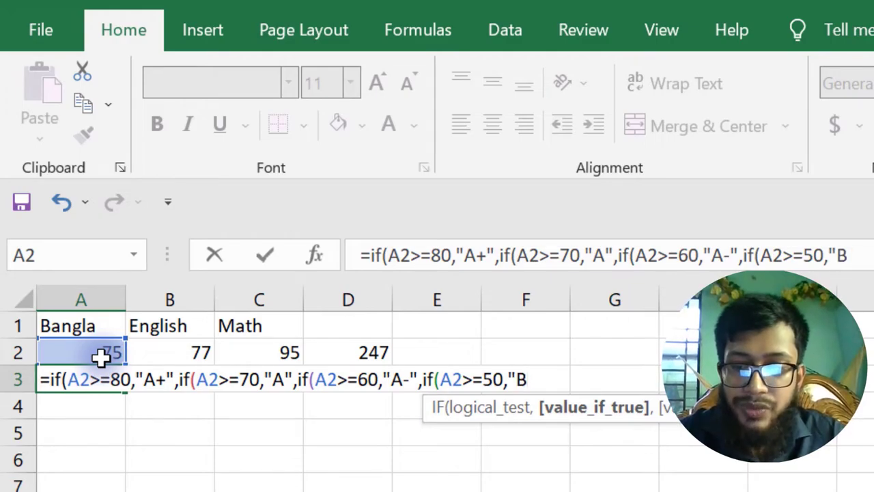
pyautogui.write('",')
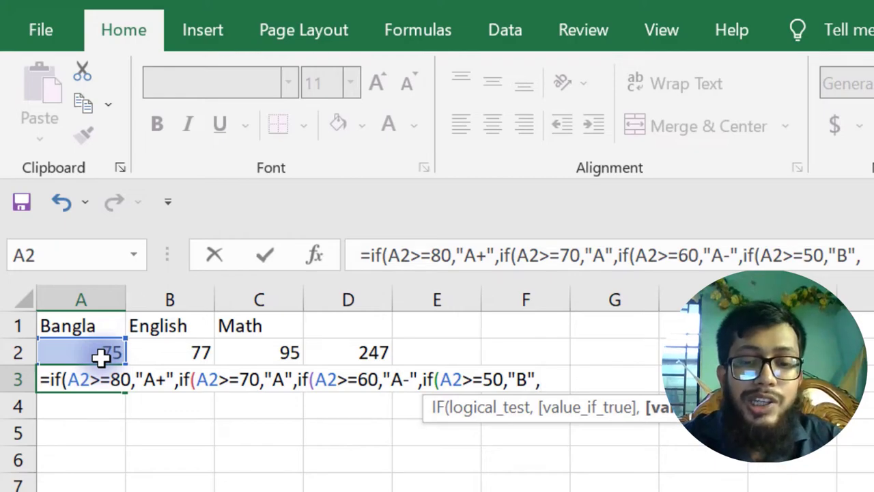
# - Close the formula with "F" and the closing brackets, and commit it so A3 shows A
pyautogui.write('"F')
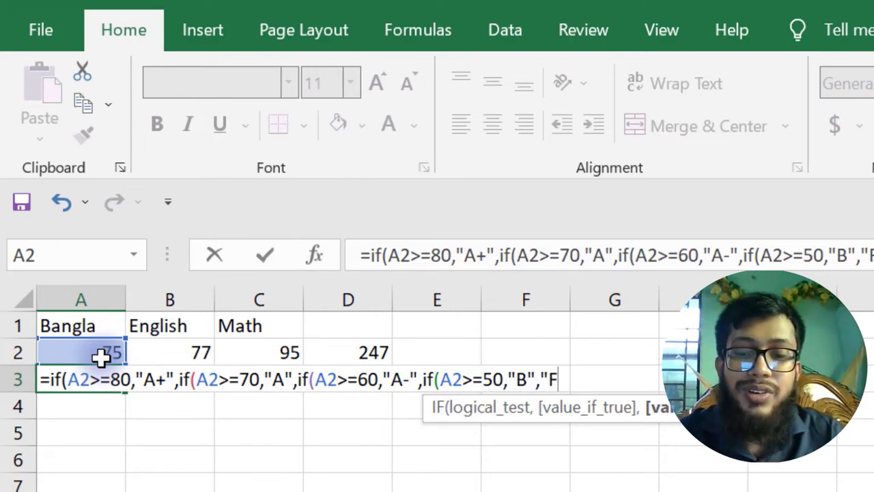
pyautogui.write('")')
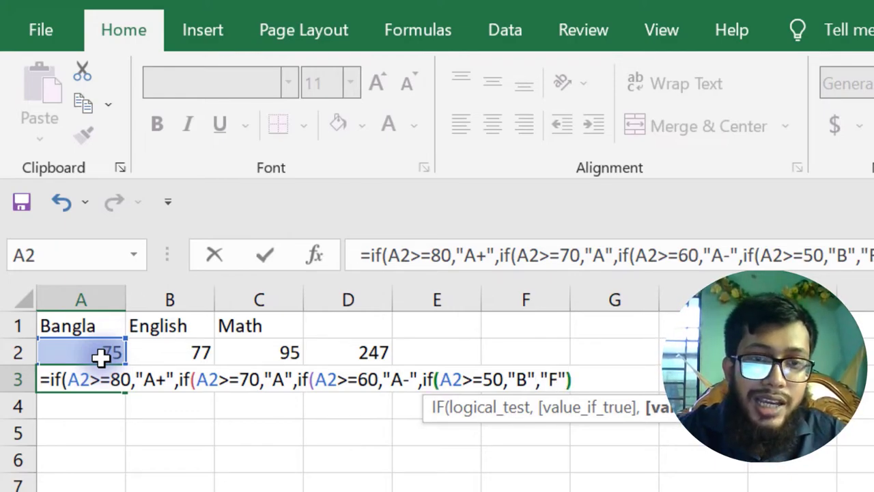
pyautogui.write(')))')
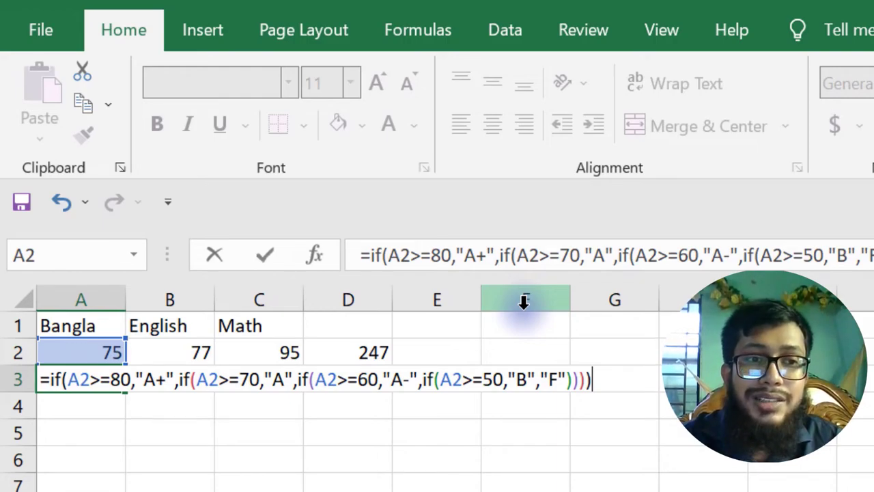
pyautogui.press('Return')
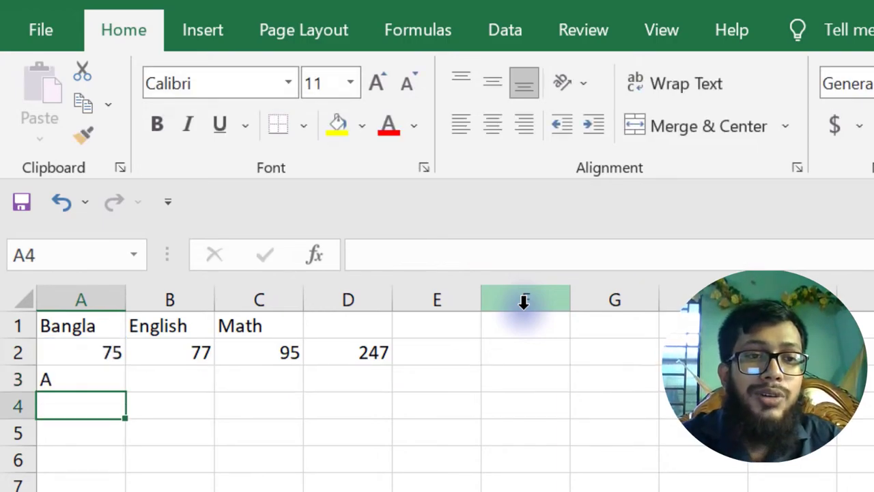
# - Fill the A3 grading formula right to B3 and C3, giving grades A and A+
pyautogui.click(106, 352)
pyautogui.click(94, 390)
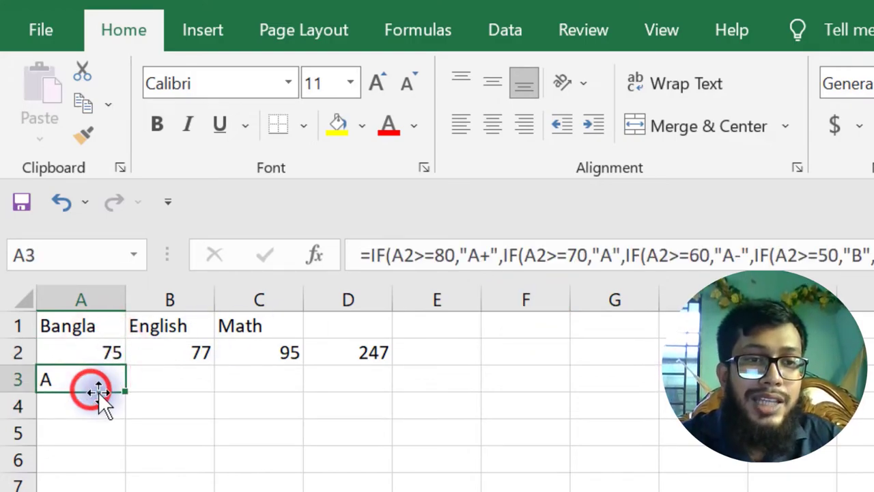
pyautogui.moveTo(124, 392); pyautogui.dragTo(300, 391)
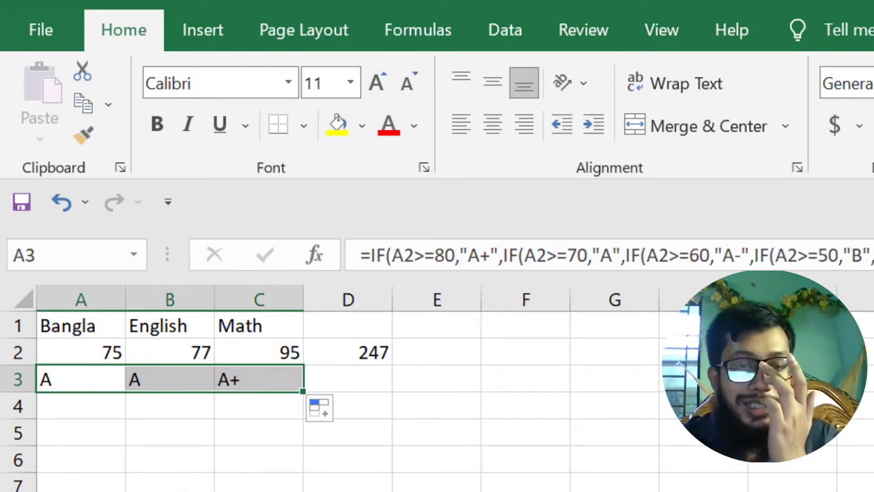
pyautogui.click(201, 352)
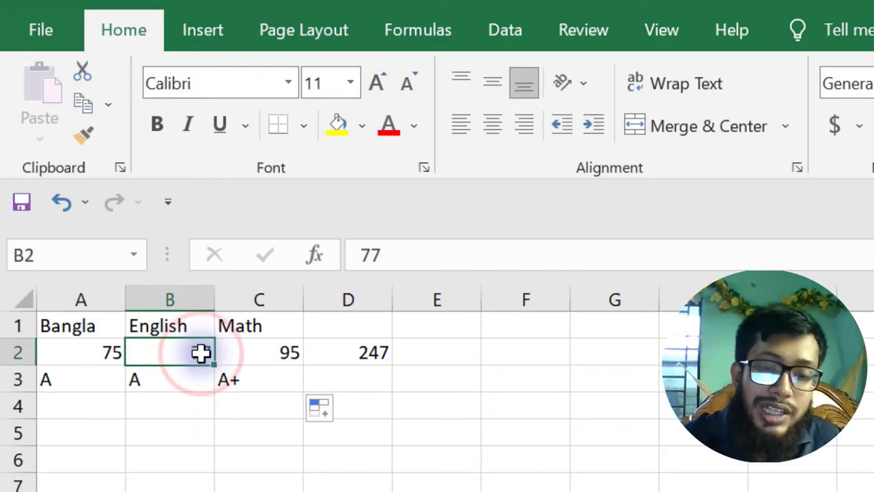
# - Change the English mark in B2 to 45, then 79, then 99, ending at grade A+ and total 269
pyautogui.write('45')
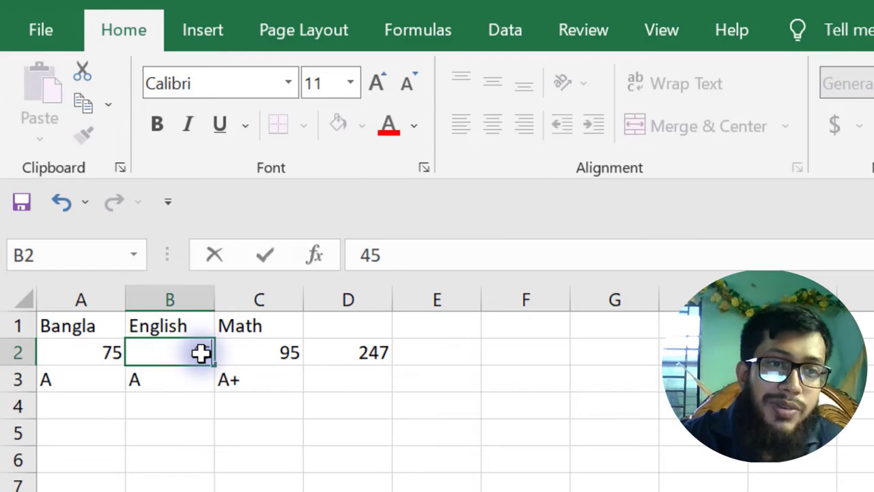
pyautogui.press('Return')
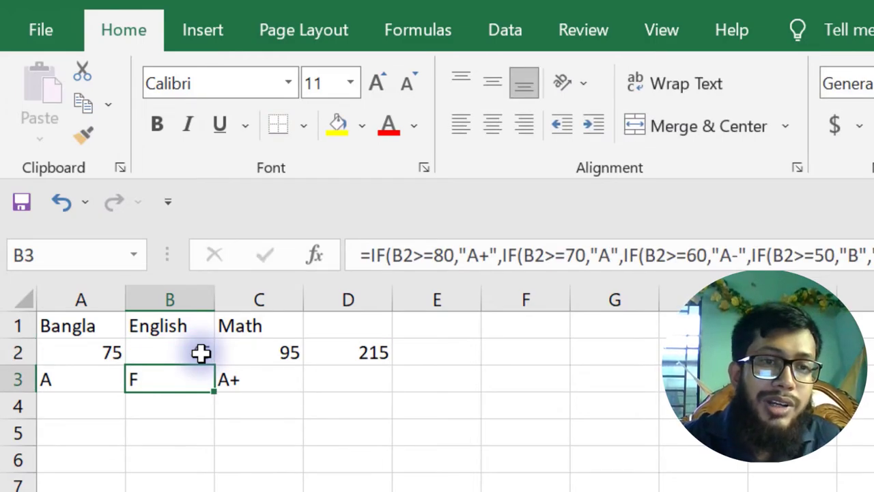
pyautogui.click(201, 352)
pyautogui.write('45')
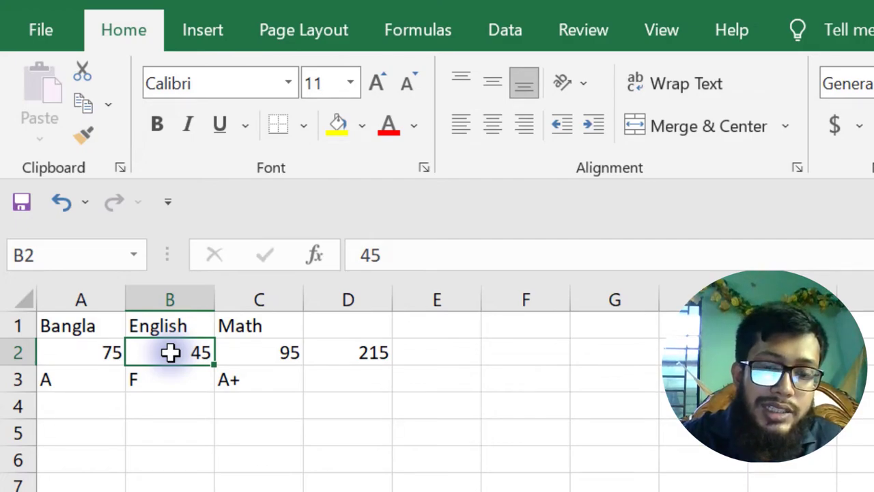
pyautogui.write('79')
pyautogui.press('Return')
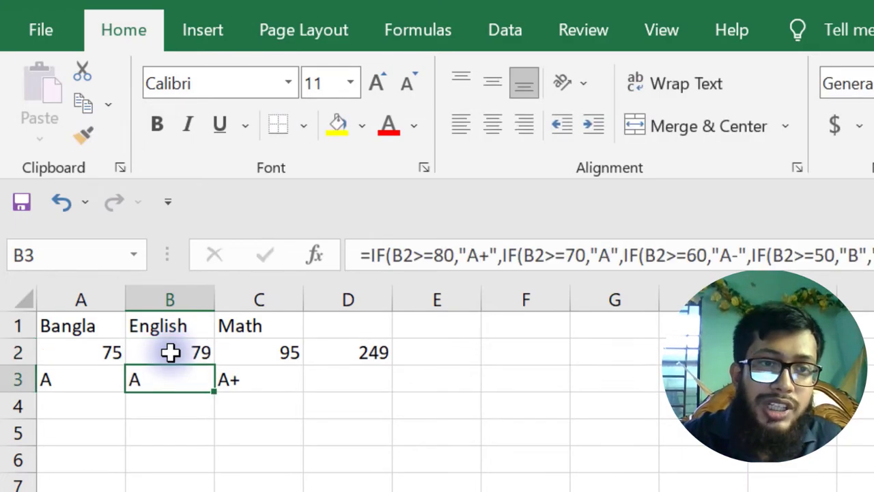
pyautogui.click(170, 352)
pyautogui.write('99')
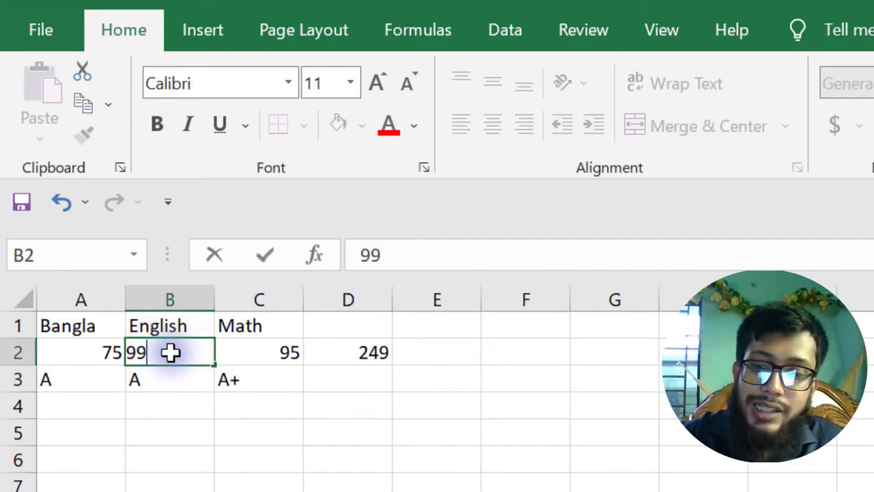
pyautogui.press('Return')
pyautogui.click(170, 353)
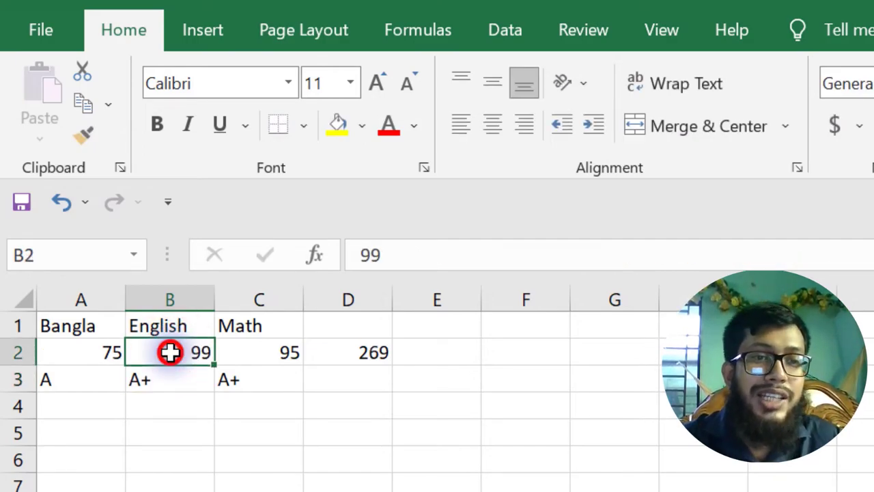
pyautogui.press('Down')
pyautogui.press('Right')
pyautogui.press('Right')
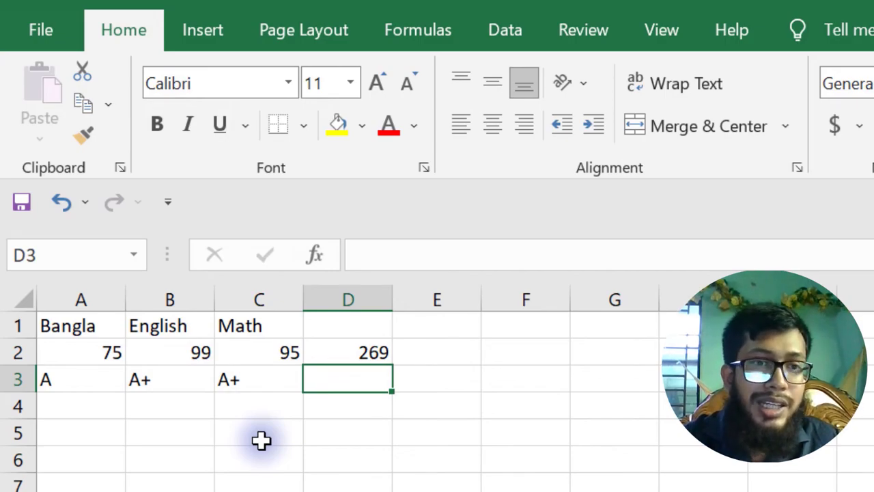
pyautogui.click(60, 374)
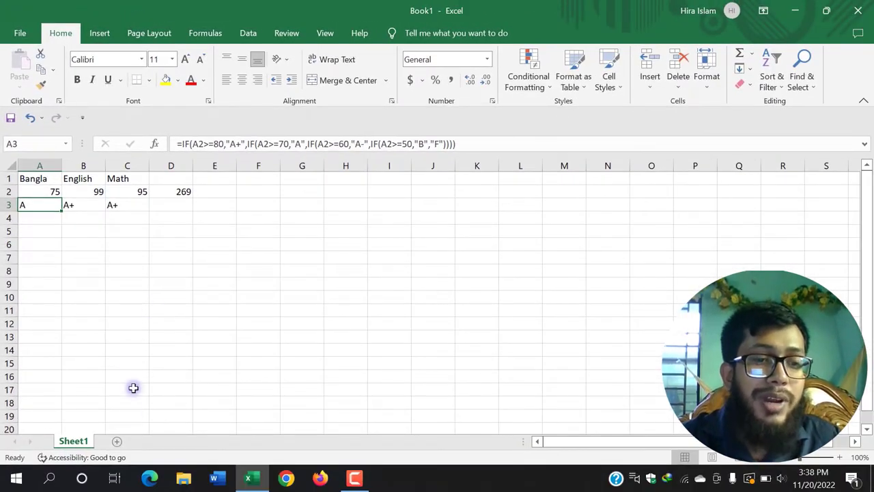
# - Insert a new blank worksheet, Sheet2, next to Sheet1
pyautogui.click(115, 442)
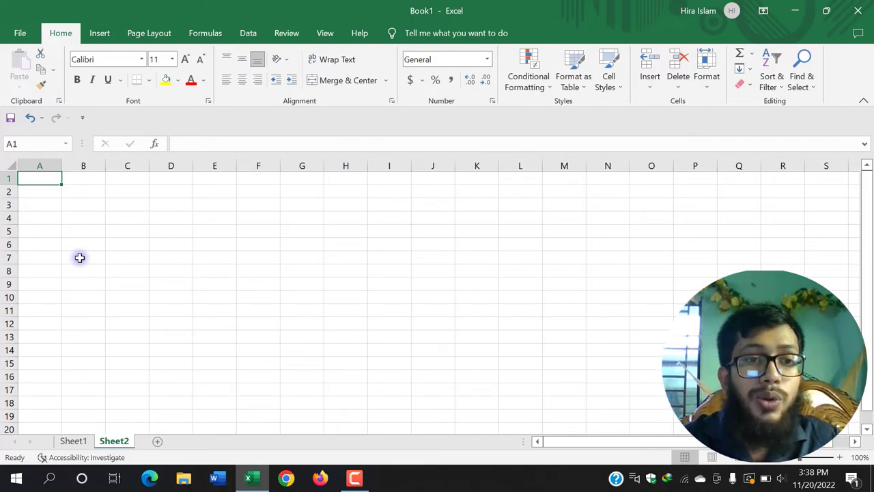
# - Enter -1, -4, -5, 0, 1, 4, 3 and 6 down cells A1 to A8
pyautogui.write('-')
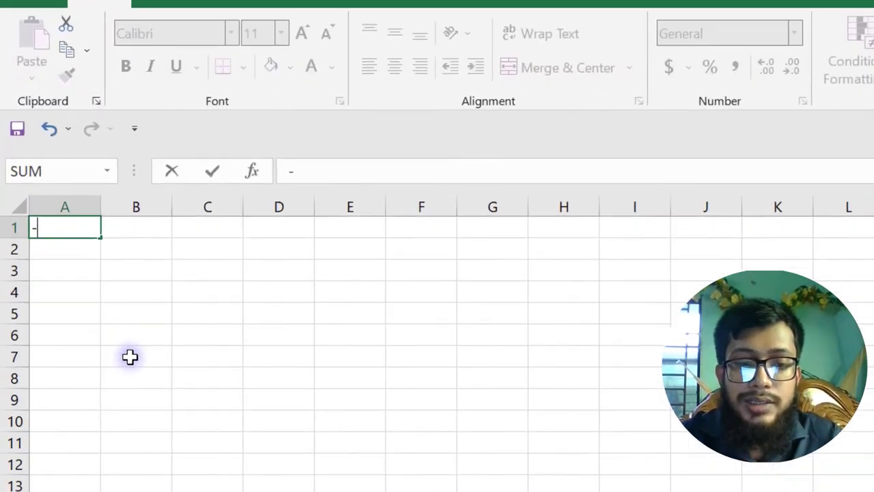
pyautogui.write('1')
pyautogui.press('Return')
pyautogui.write('-')
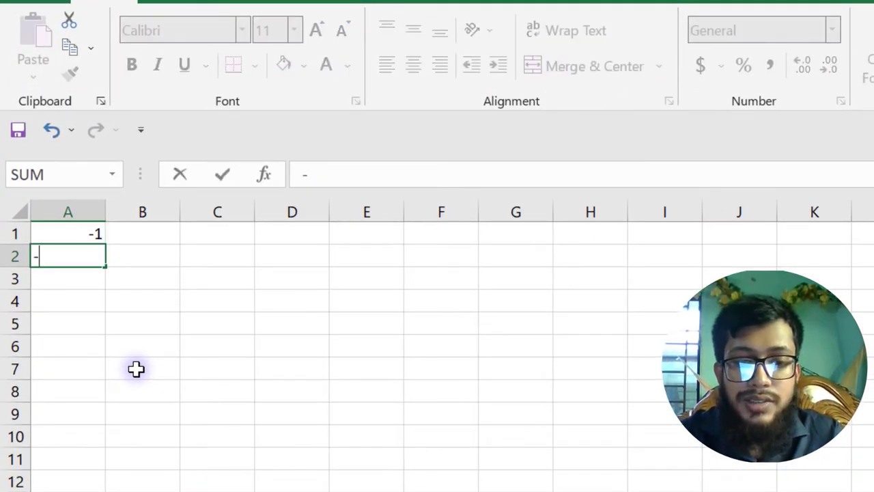
pyautogui.write('4')
pyautogui.press('Return')
pyautogui.write('-5')
pyautogui.press('Return')
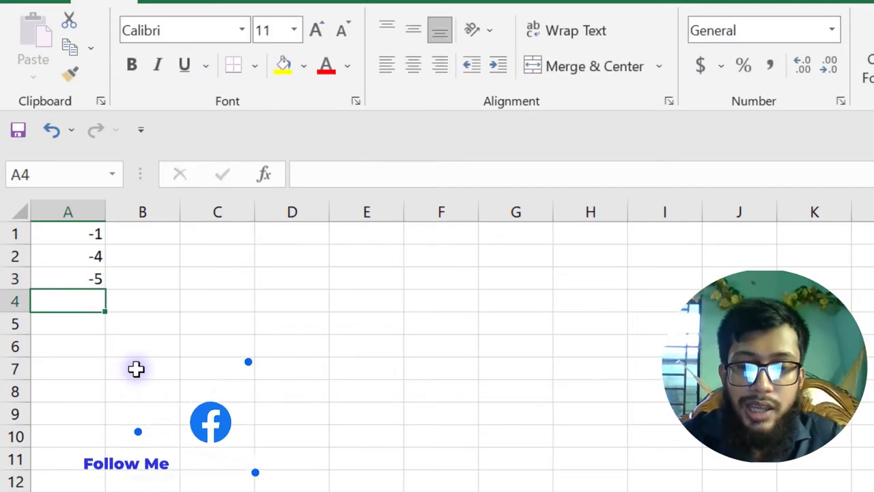
pyautogui.write('0')
pyautogui.press('Return')
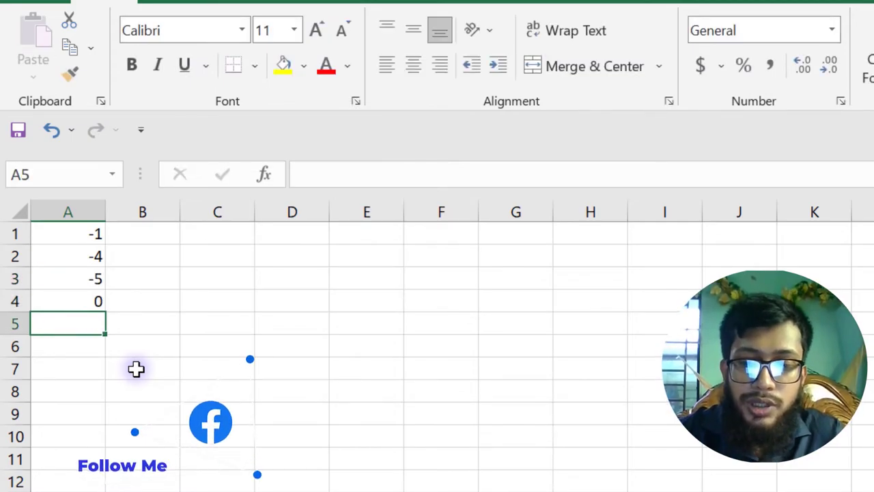
pyautogui.write('1')
pyautogui.press('Return')
pyautogui.write('4')
pyautogui.press('Return')
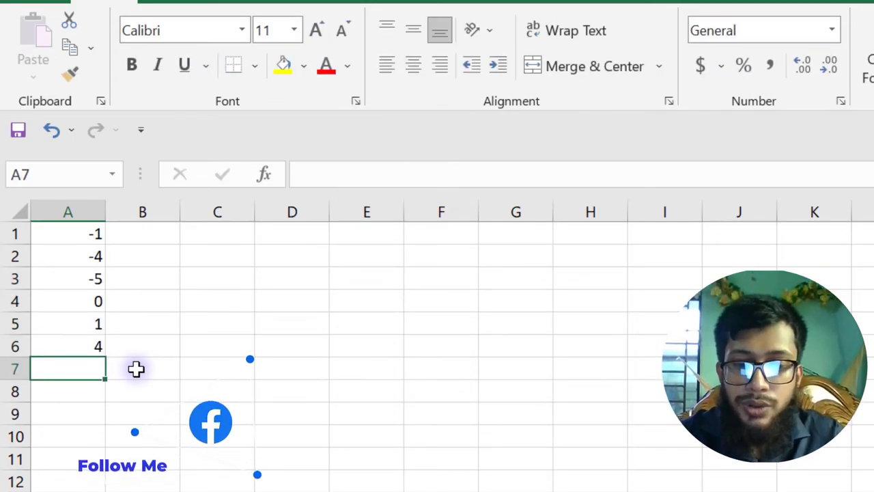
pyautogui.write('3')
pyautogui.press('Return')
pyautogui.write('6')
pyautogui.press('Return')
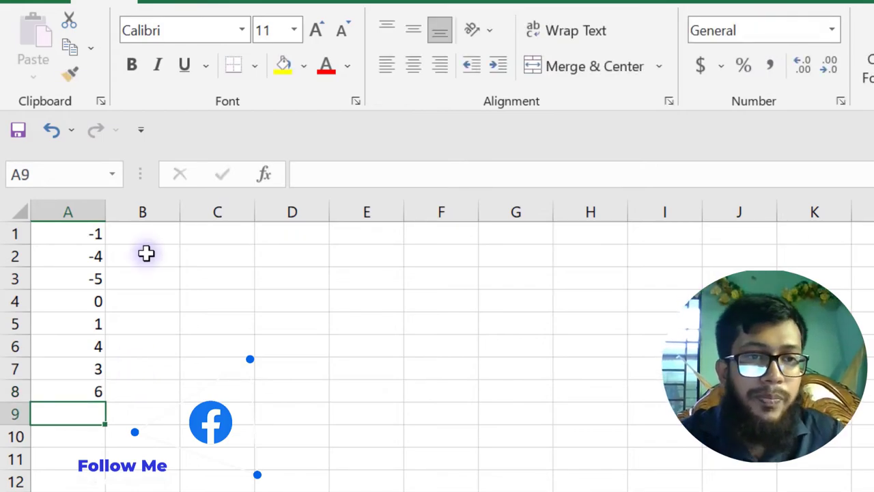
# - Enter =IF(A1<0,"Your Text","Your Text") in B1, replacing the 'Not Ok' label
pyautogui.click(148, 239)
pyautogui.write('=')
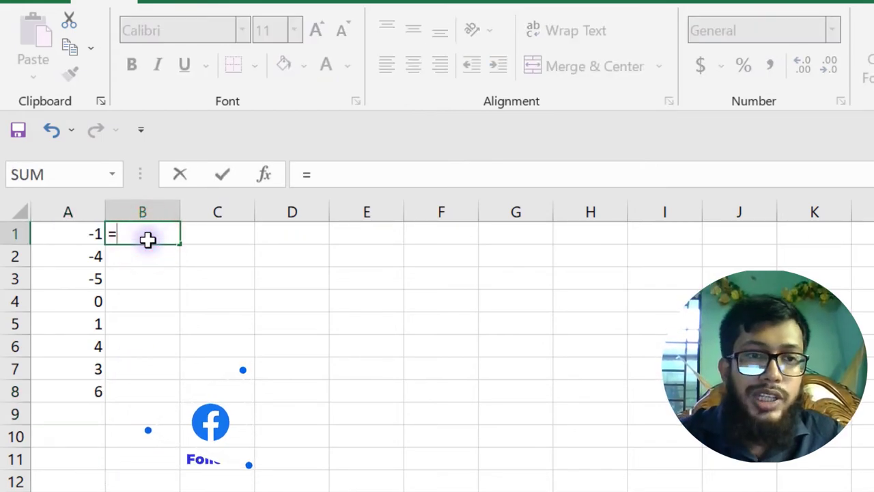
pyautogui.write('if(')
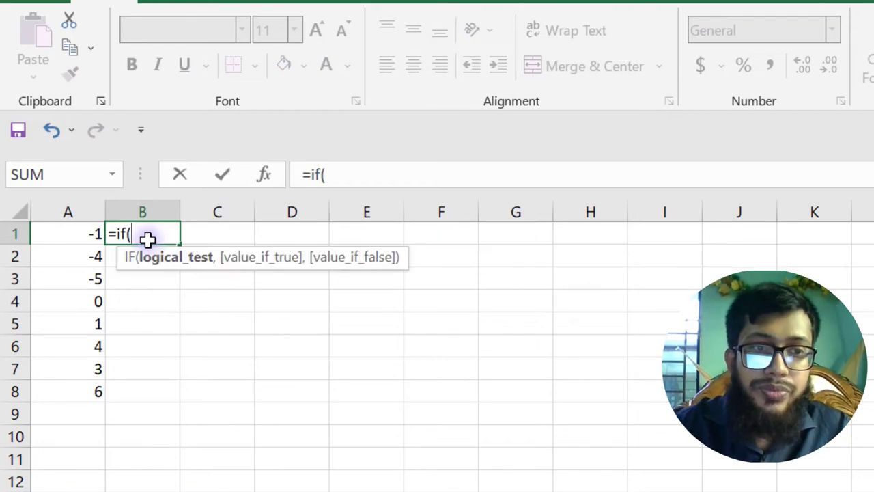
pyautogui.click(75, 231)
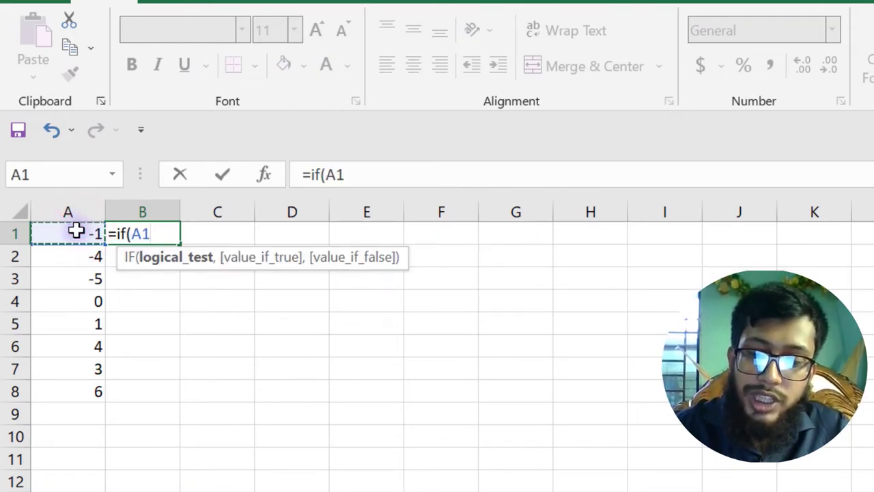
pyautogui.write('<0')
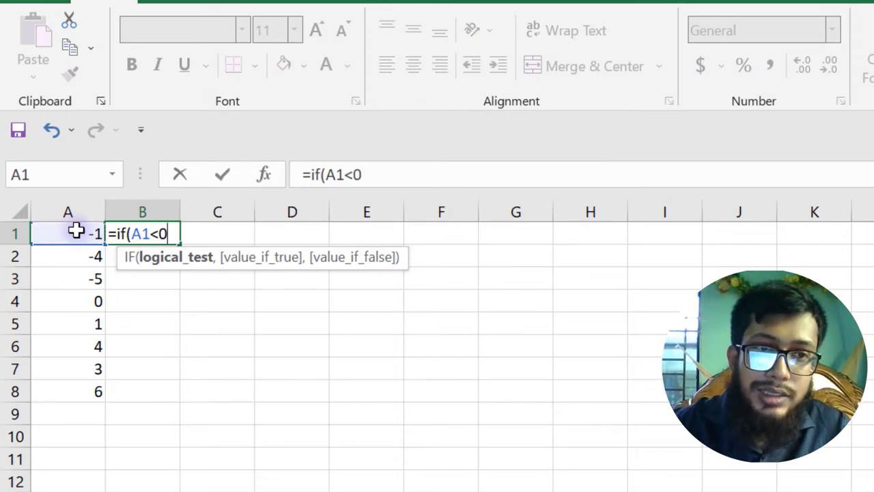
pyautogui.write(',')
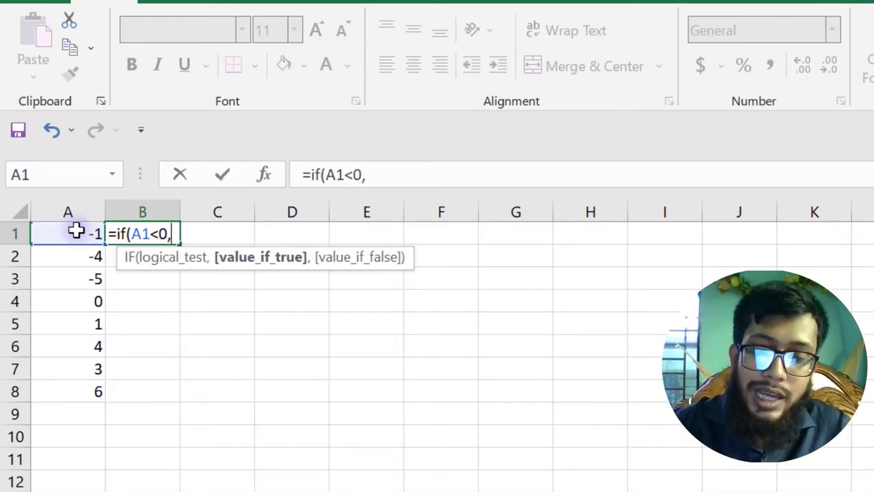
pyautogui.write('"')
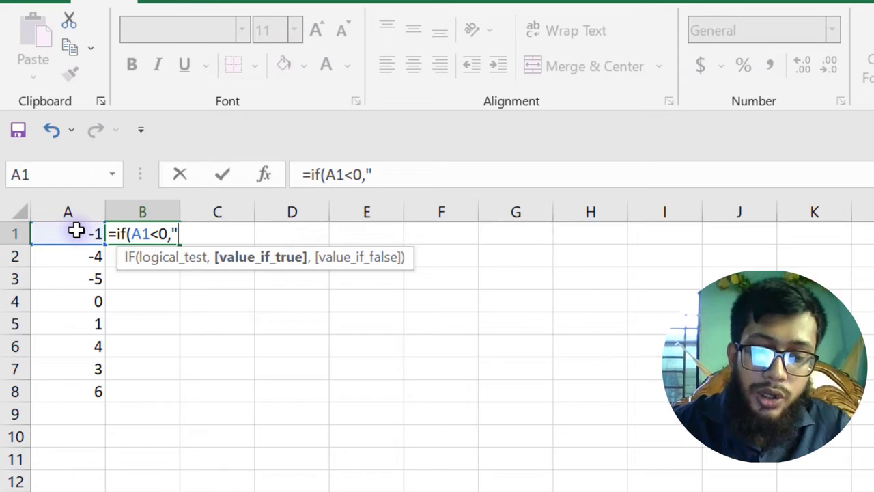
pyautogui.write('Not Ok')
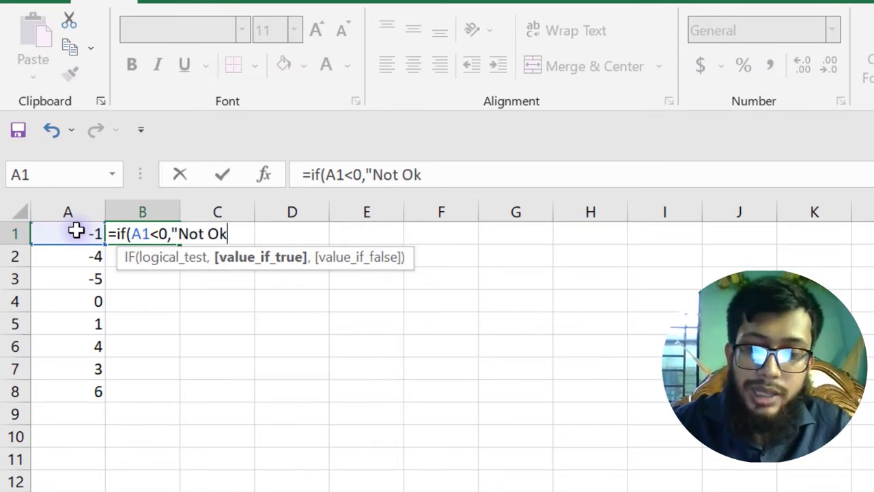
pyautogui.write('",')
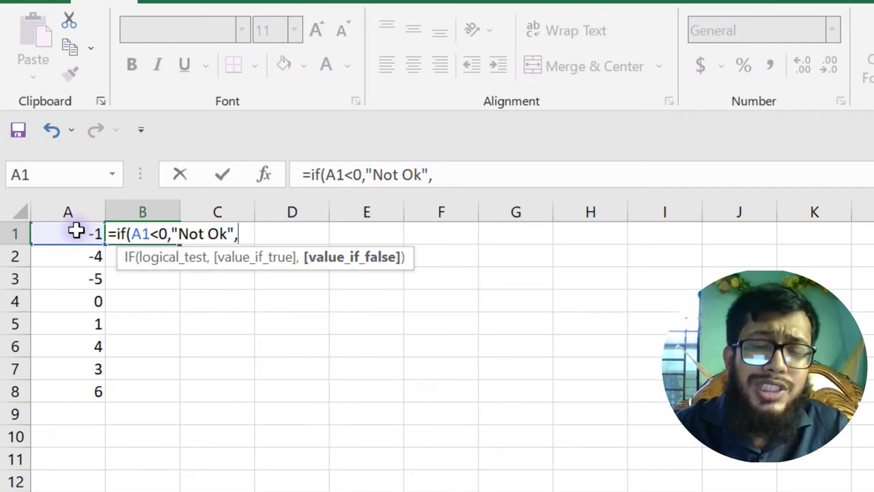
pyautogui.press('BackSpace')
pyautogui.press('BackSpace')
pyautogui.press('BackSpace')
pyautogui.press('BackSpace')
pyautogui.press('BackSpace')
pyautogui.press('BackSpace')
pyautogui.press('BackSpace')
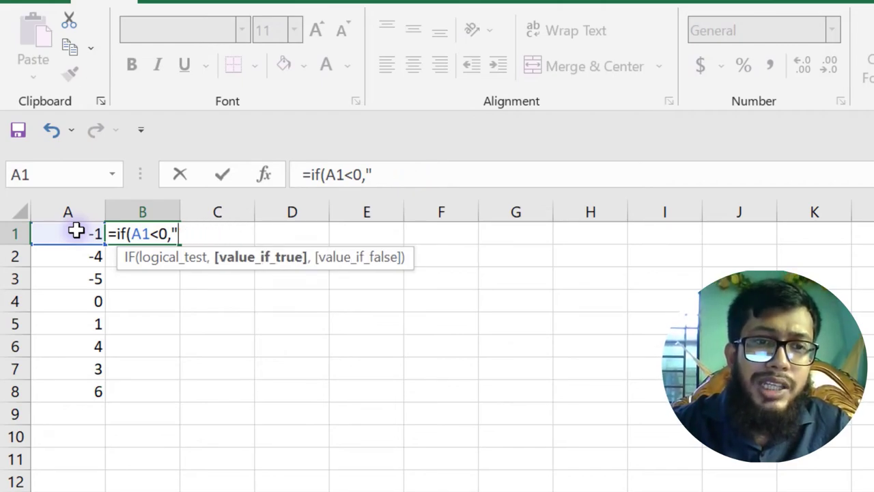
pyautogui.write('Y')
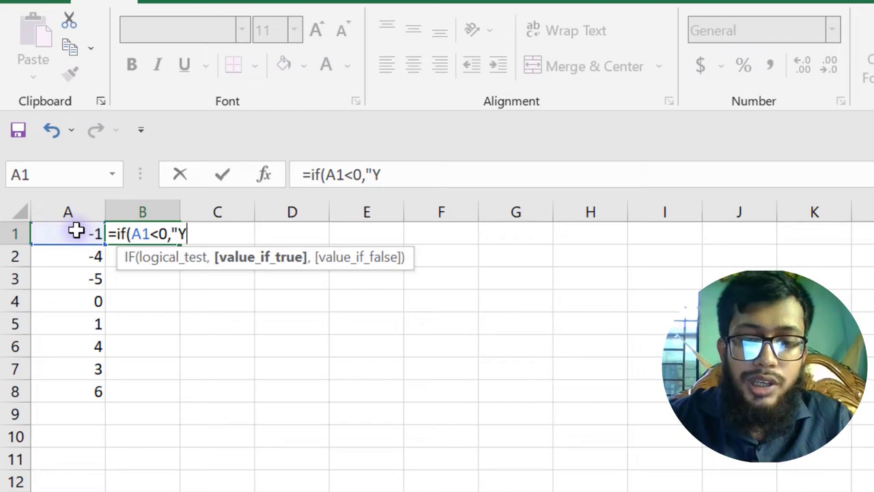
pyautogui.write('our Tex')
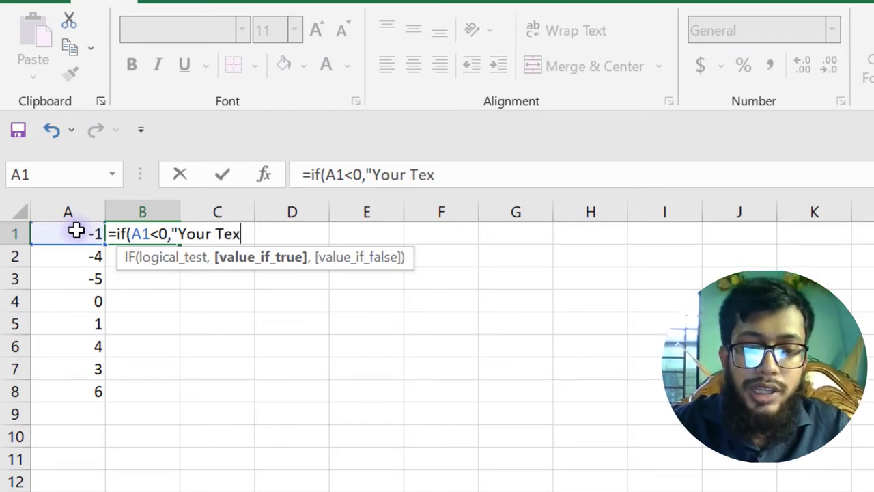
pyautogui.write('t"')
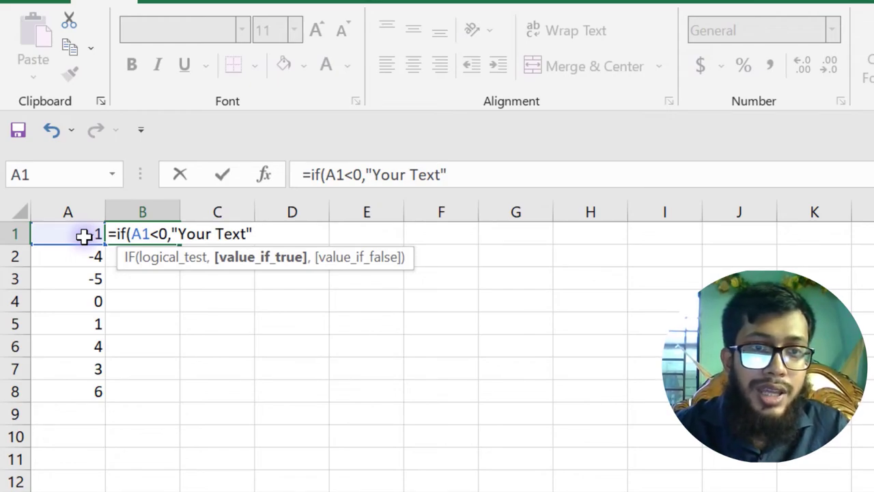
pyautogui.write(',')
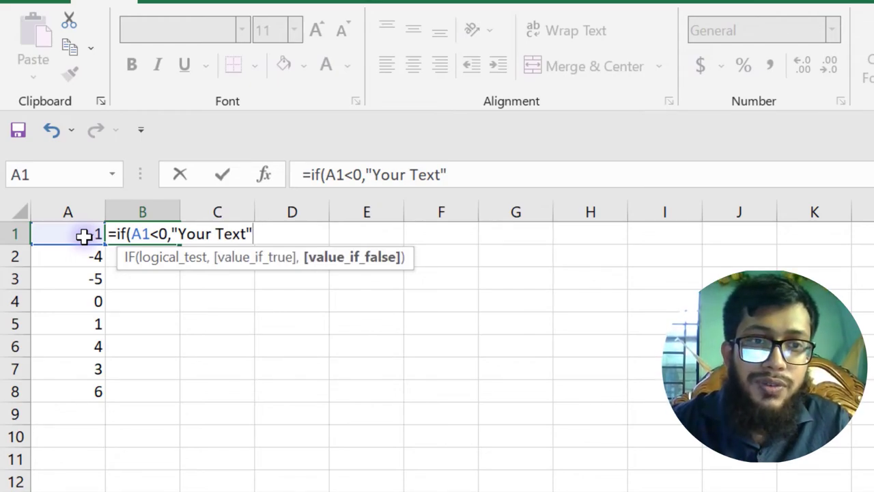
pyautogui.write('"')
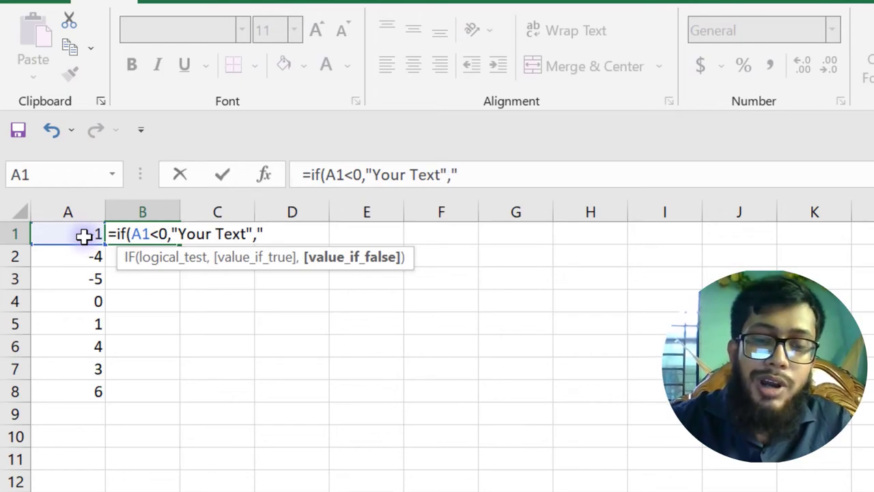
pyautogui.write('Your')
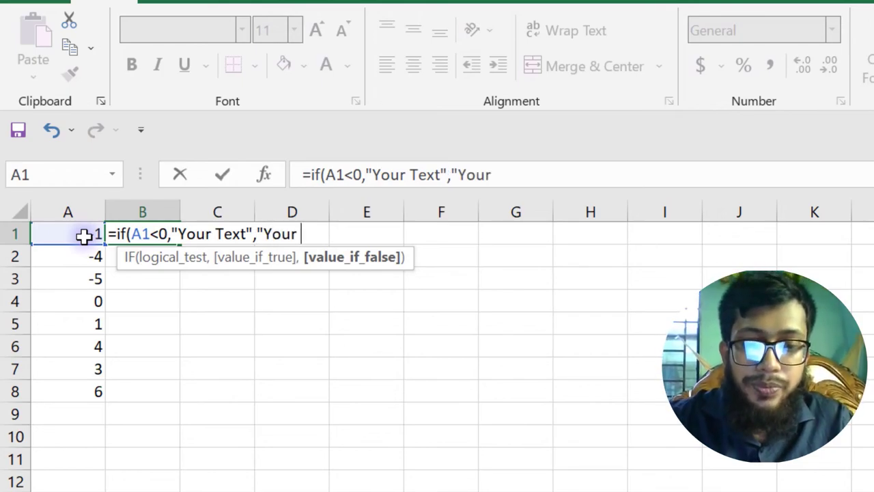
pyautogui.write(' Tw')
pyautogui.press('BackSpace')
pyautogui.write('ex')
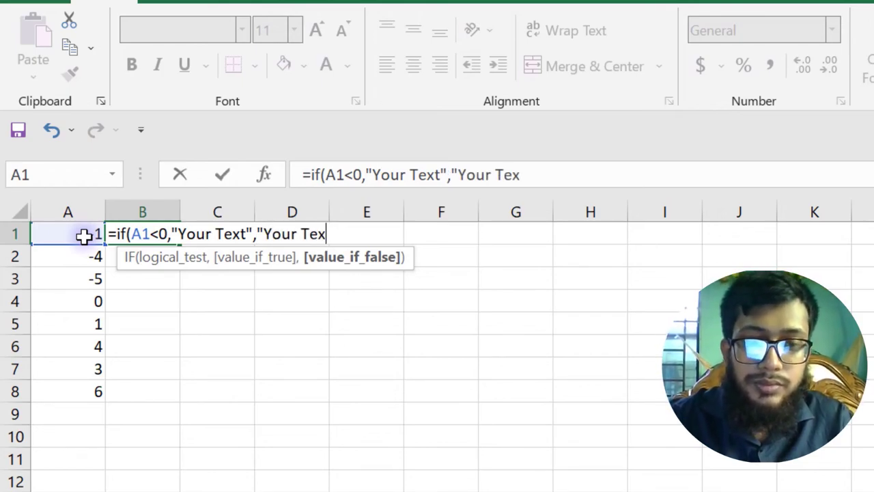
pyautogui.write('t"')
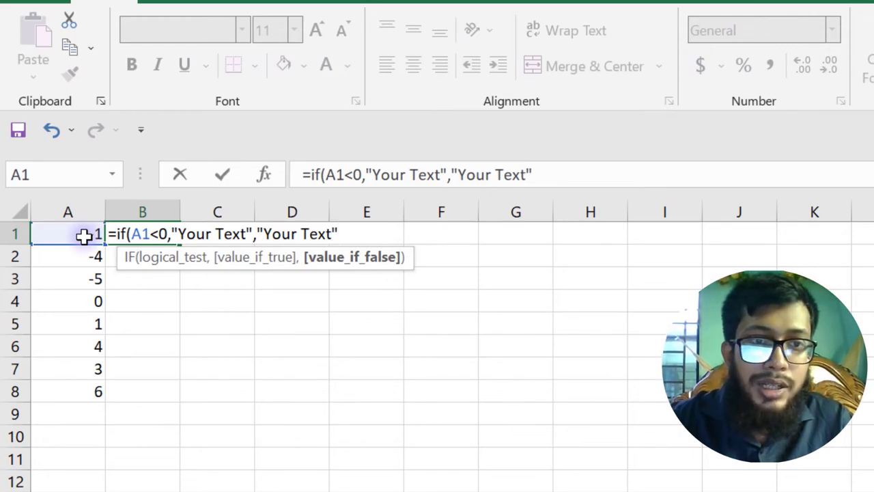
pyautogui.write(')')
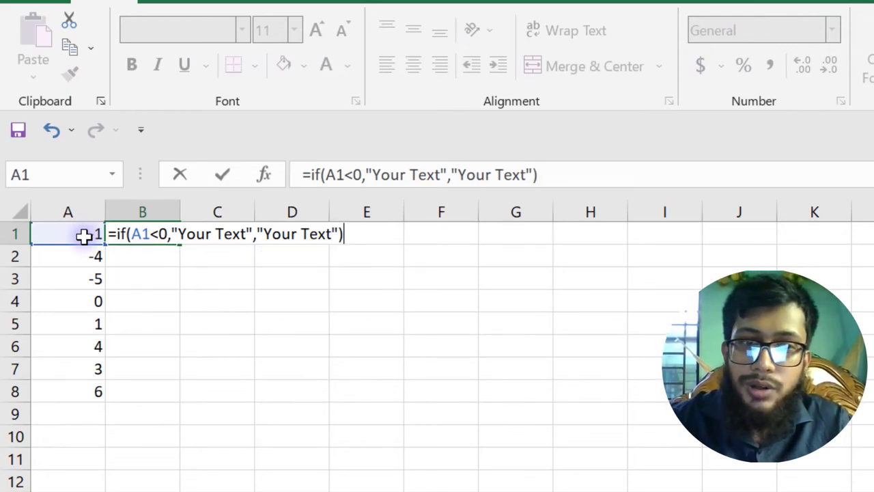
pyautogui.press('Return')
pyautogui.click(159, 232)
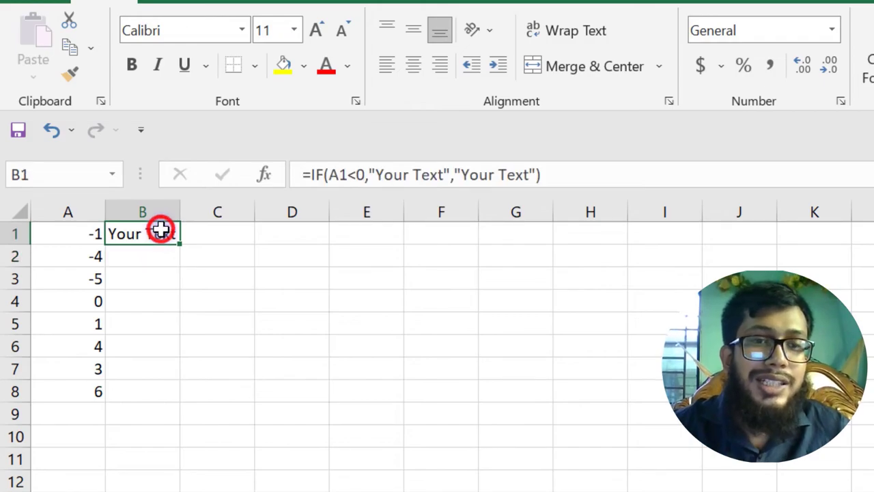
# - Edit B1's formula in the formula bar to return "Your Text 1" and "Your Text 2"
pyautogui.click(447, 177)
pyautogui.write('1')
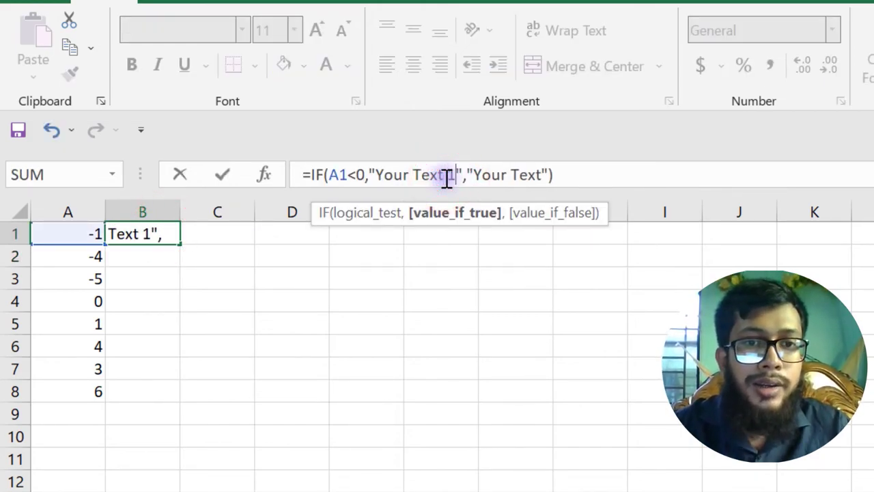
pyautogui.click(544, 175)
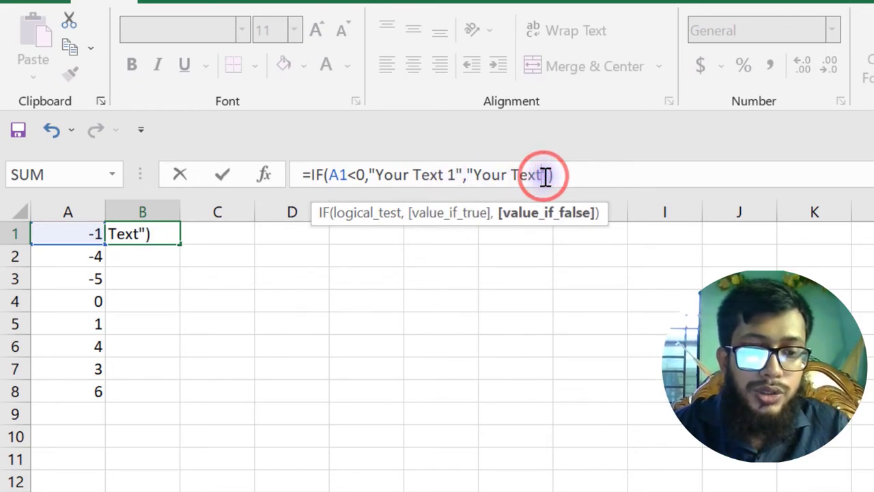
pyautogui.write('2')
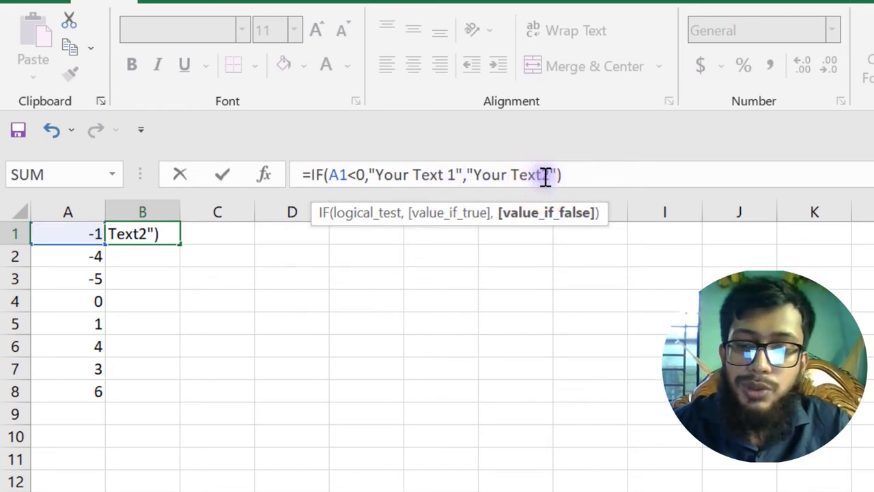
pyautogui.click(546, 176)
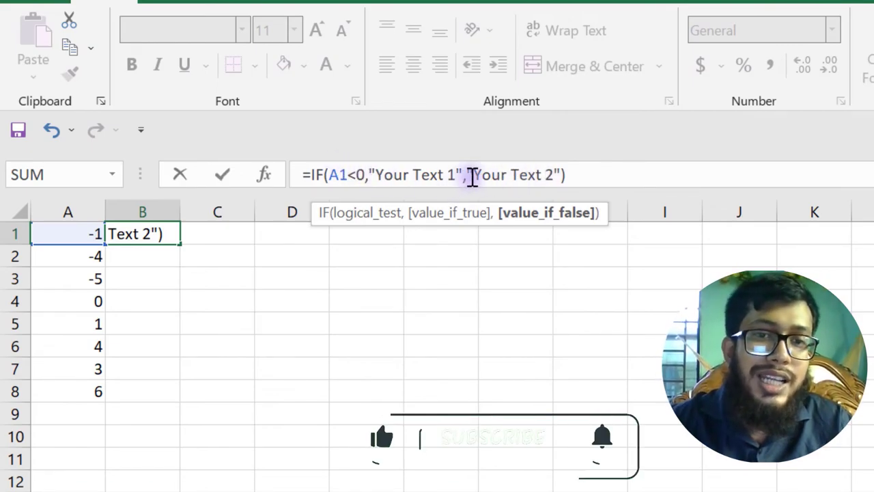
pyautogui.click(588, 183)
pyautogui.press('Return')
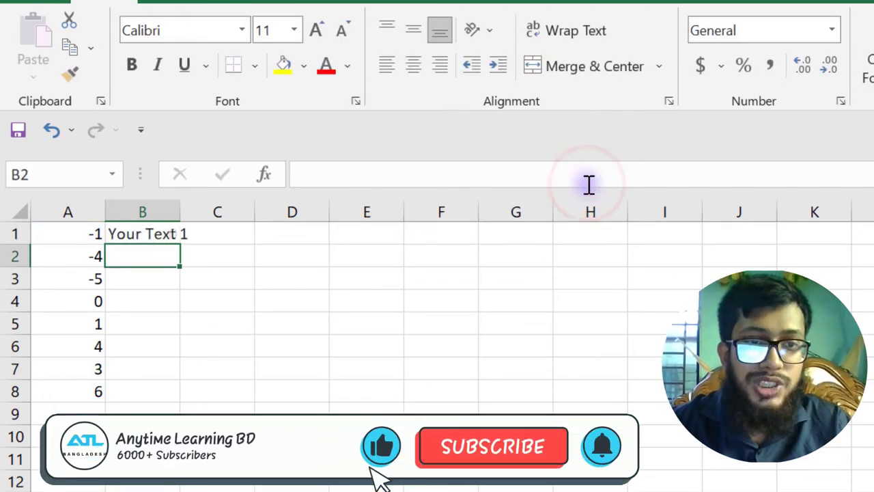
# - Autofit column B and fill B1's IF formula down through B8
pyautogui.doubleClick(184, 203)
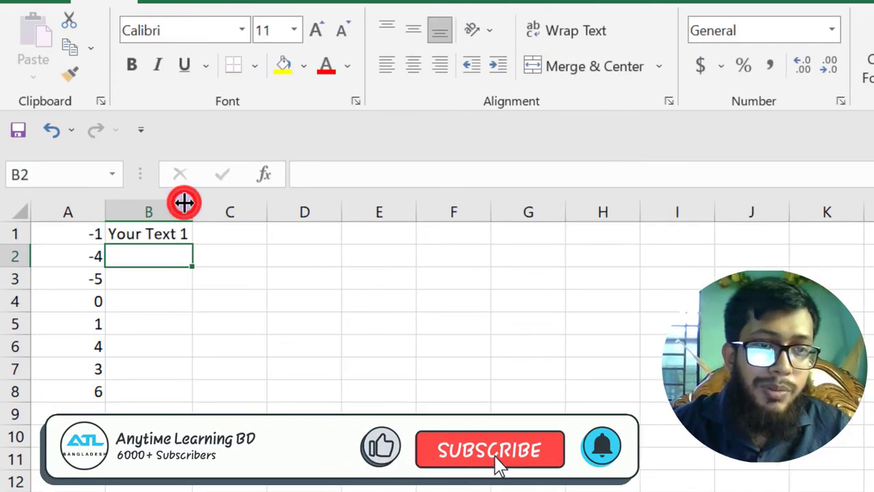
pyautogui.click(180, 234)
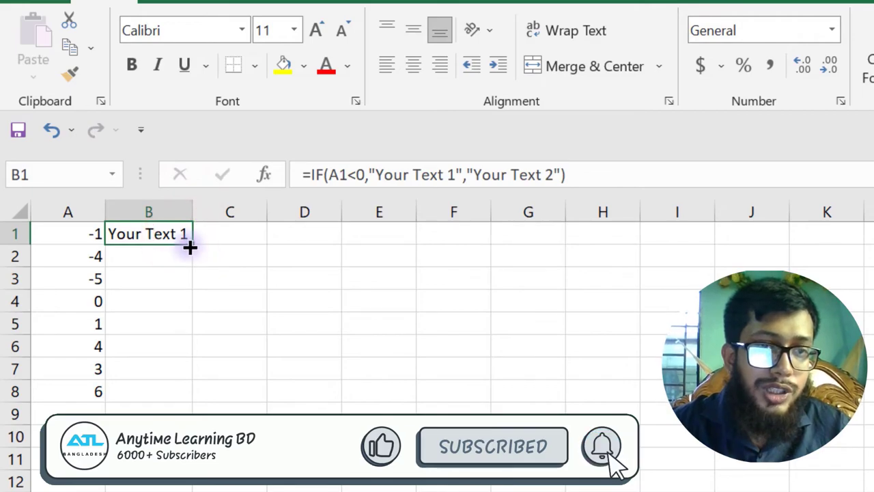
pyautogui.moveTo(191, 244)
pyautogui.mouseDown()
pyautogui.moveTo(188, 379)
pyautogui.moveTo(177, 412)
pyautogui.mouseUp()
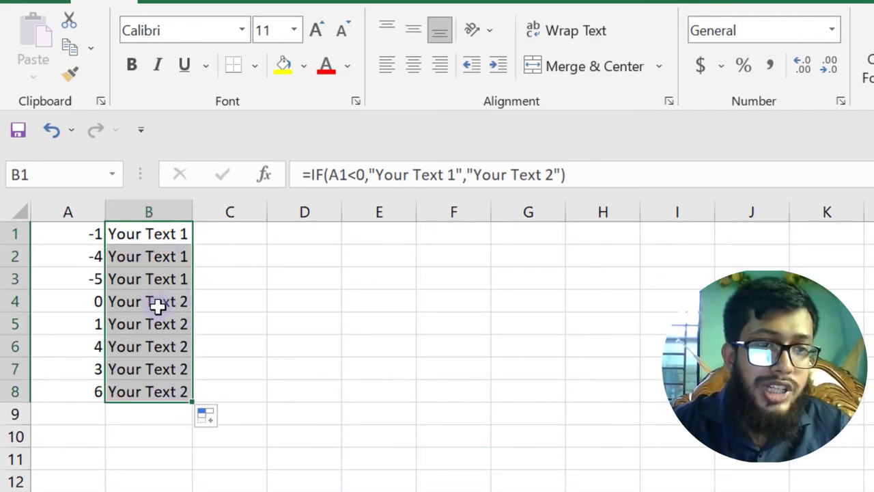
pyautogui.click(116, 301)
pyautogui.click(170, 230)
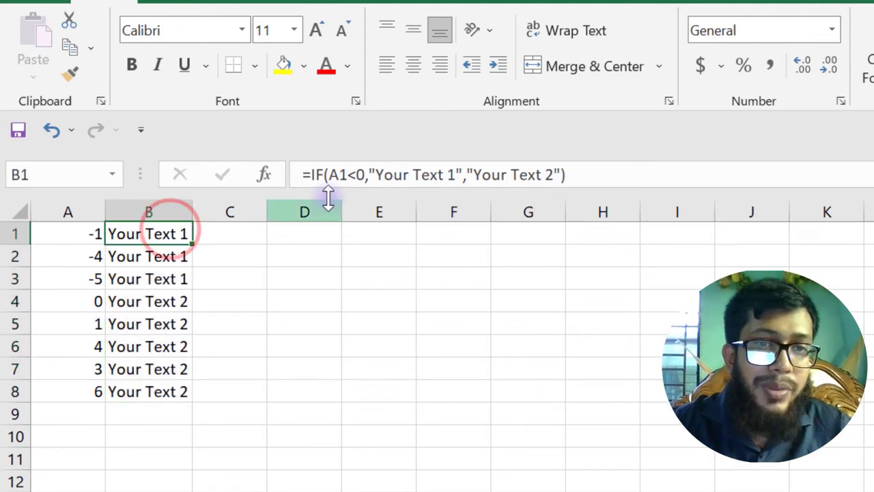
pyautogui.click(82, 232)
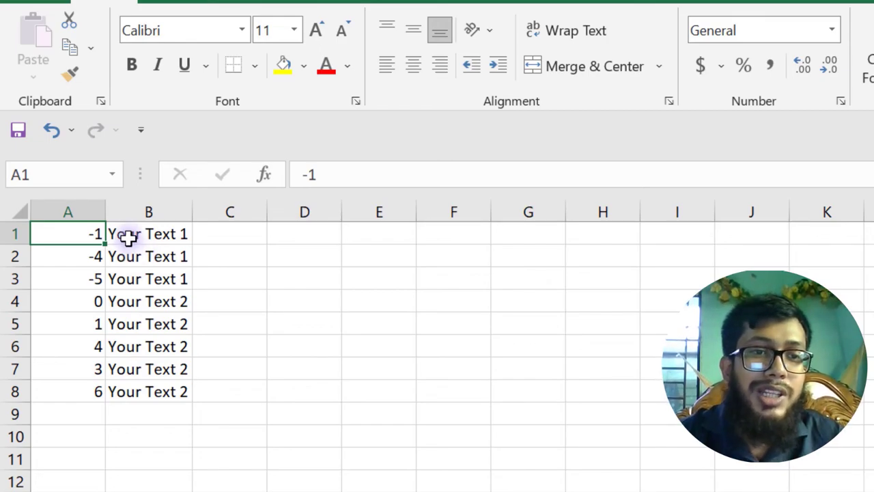
pyautogui.click(128, 235)
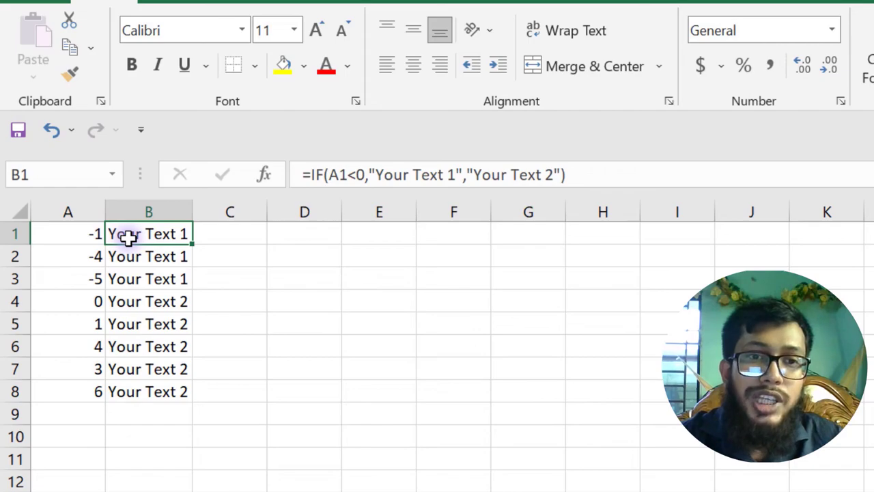